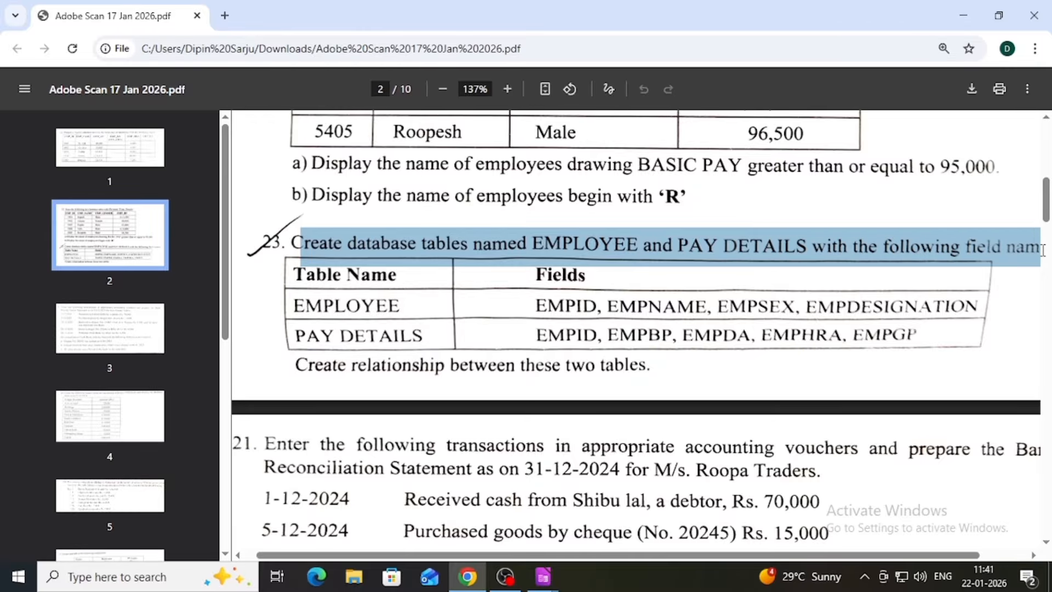
Review question 23 on the EMPLOYEE and PAY DETAILS tables, along with payroll question 24 and Emp_Details question 22 in the PDF
{"action": "left_click", "coordinate": [583, 369]}
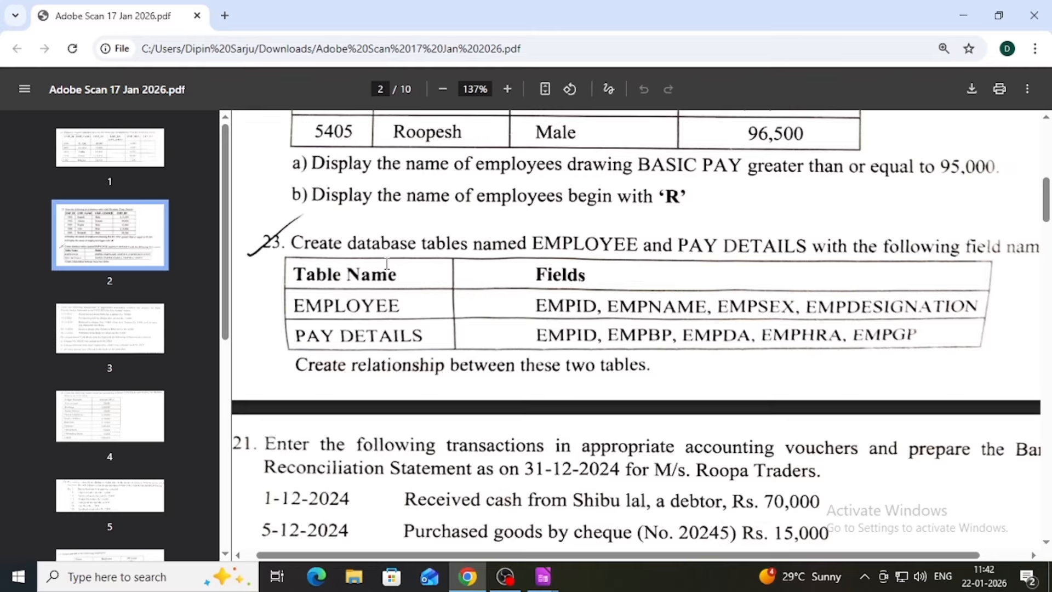
{"action": "scroll", "coordinate": [477, 267], "scroll_direction": "up", "scroll_amount": 8}
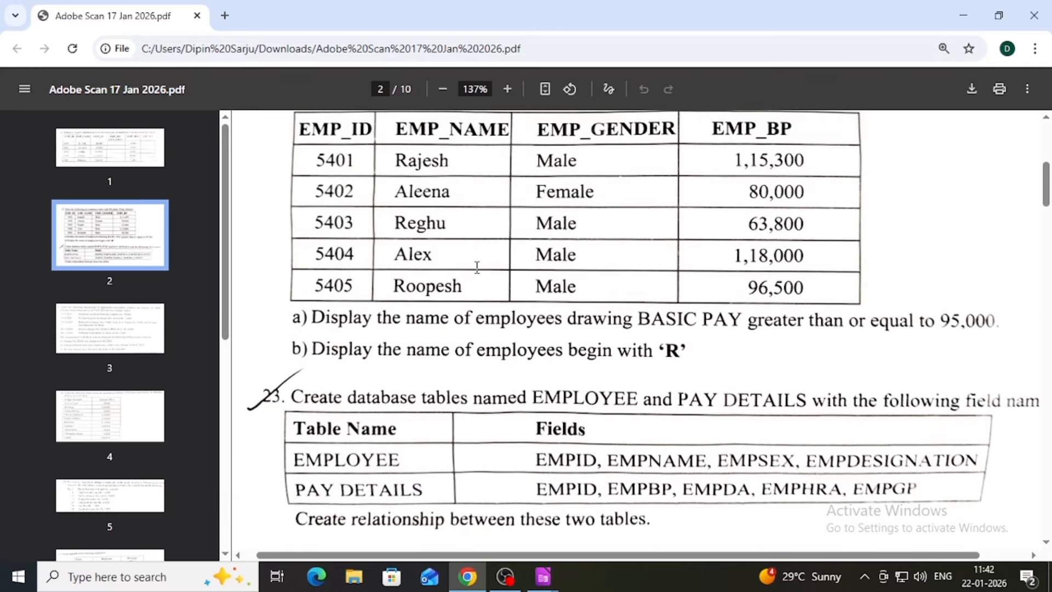
{"action": "scroll", "coordinate": [477, 267], "scroll_direction": "up", "scroll_amount": 2}
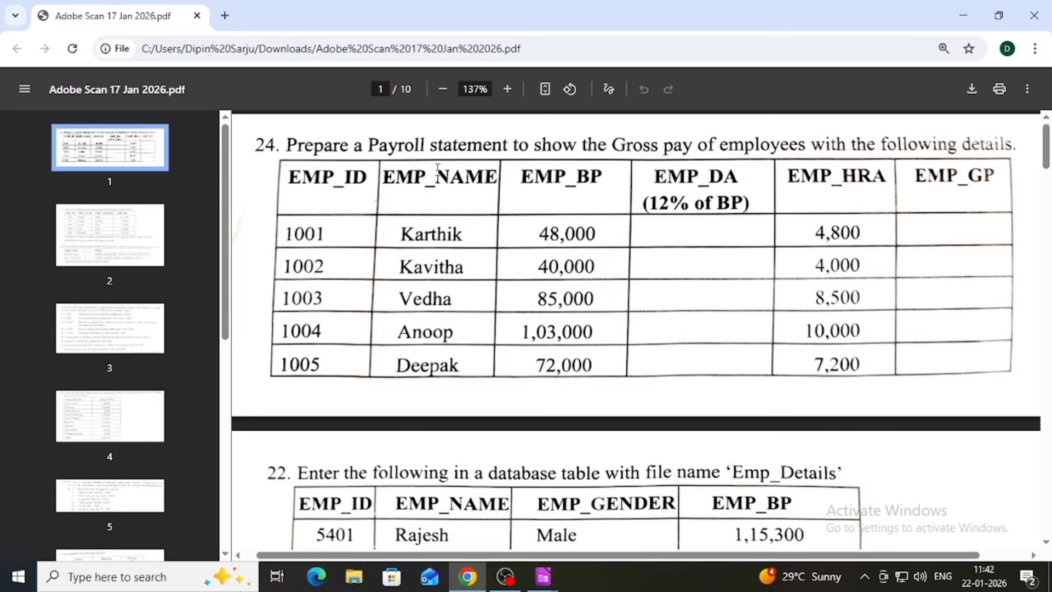
{"action": "left_click_drag", "start_coordinate": [375, 143], "coordinate": [511, 163]}
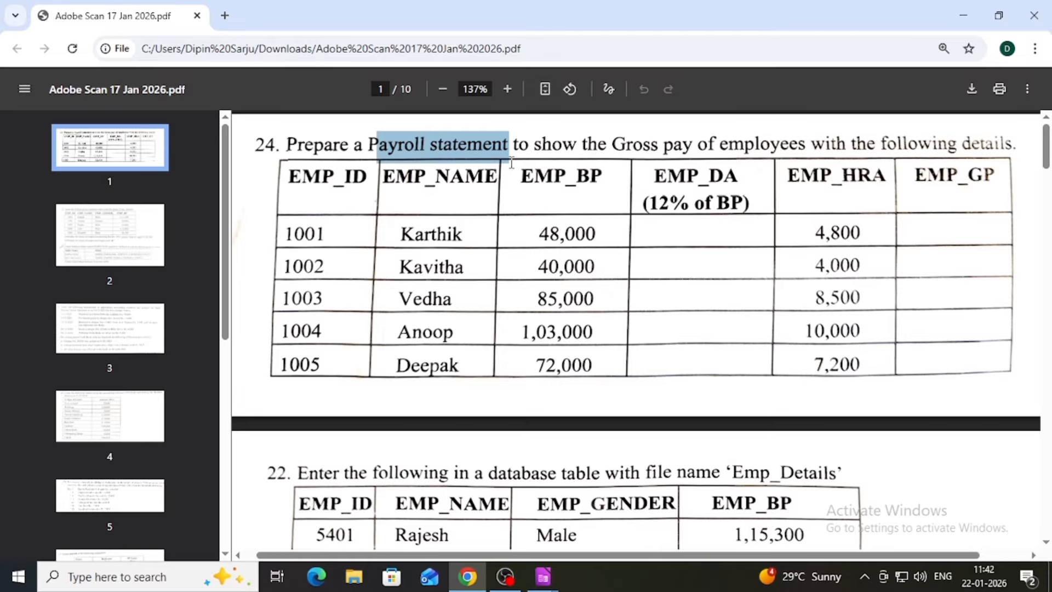
{"action": "scroll", "coordinate": [514, 255], "scroll_direction": "down", "scroll_amount": 4}
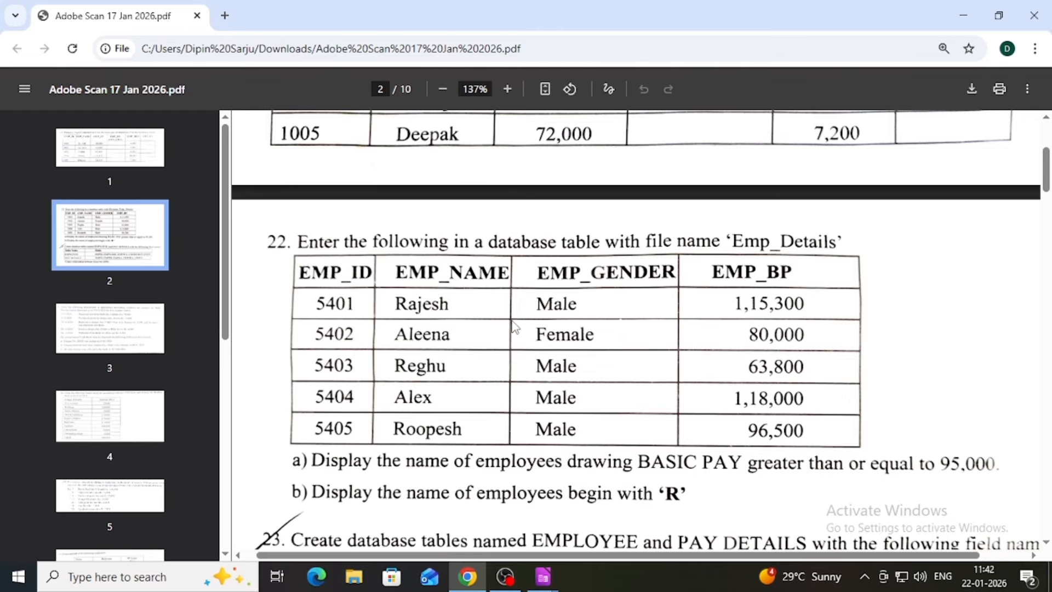
{"action": "scroll", "coordinate": [514, 326], "scroll_direction": "down", "scroll_amount": 3}
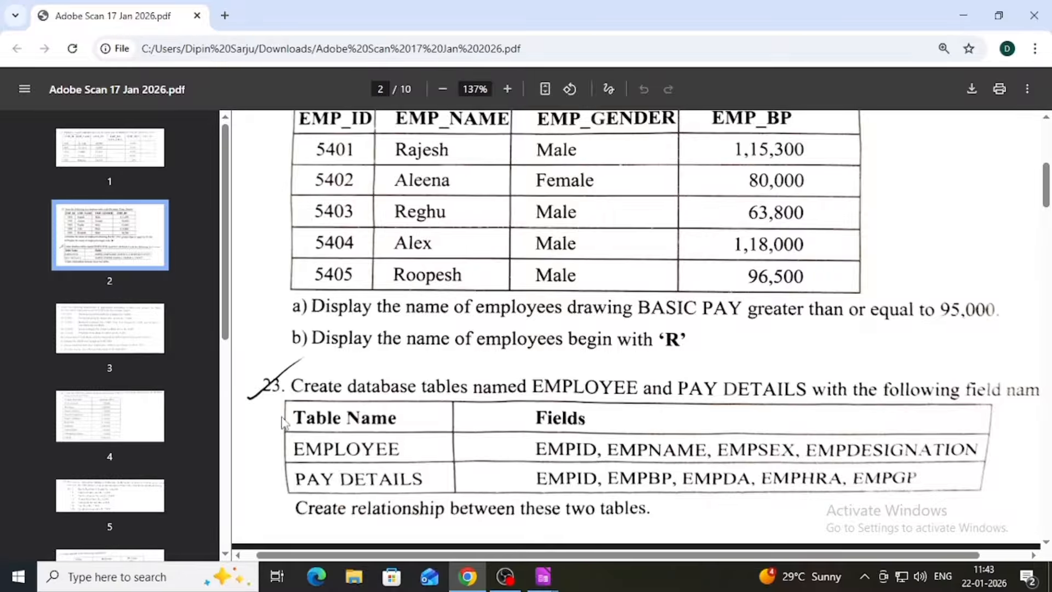
{"action": "scroll", "coordinate": [444, 437], "scroll_direction": "down", "scroll_amount": 2}
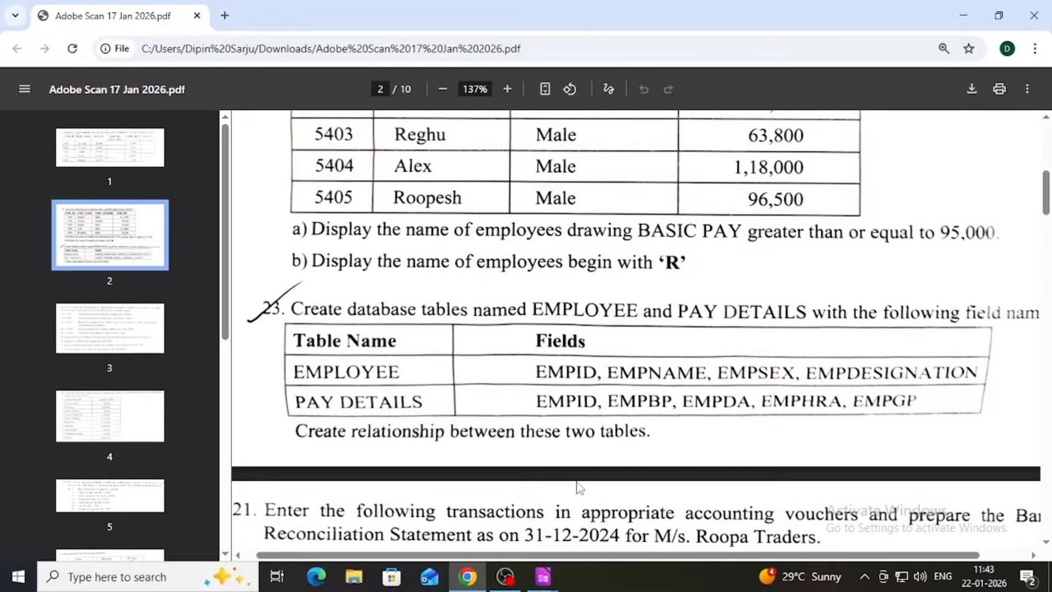
Switch to the New Database3.odb window in LibreOffice Base and start a new table in Design View
{"action": "mouse_move", "coordinate": [543, 576]}
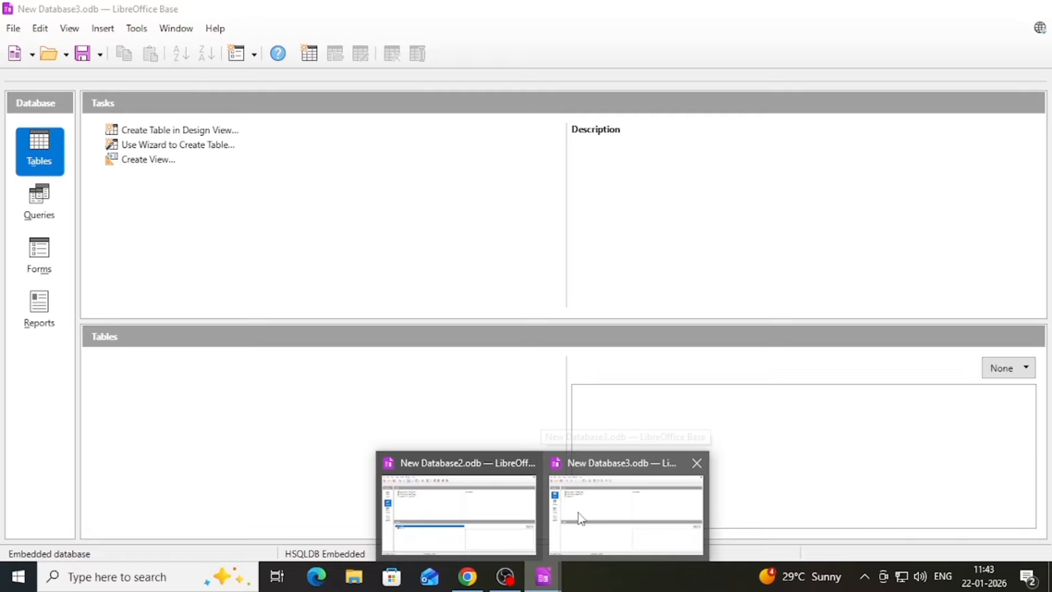
{"action": "left_click", "coordinate": [582, 518]}
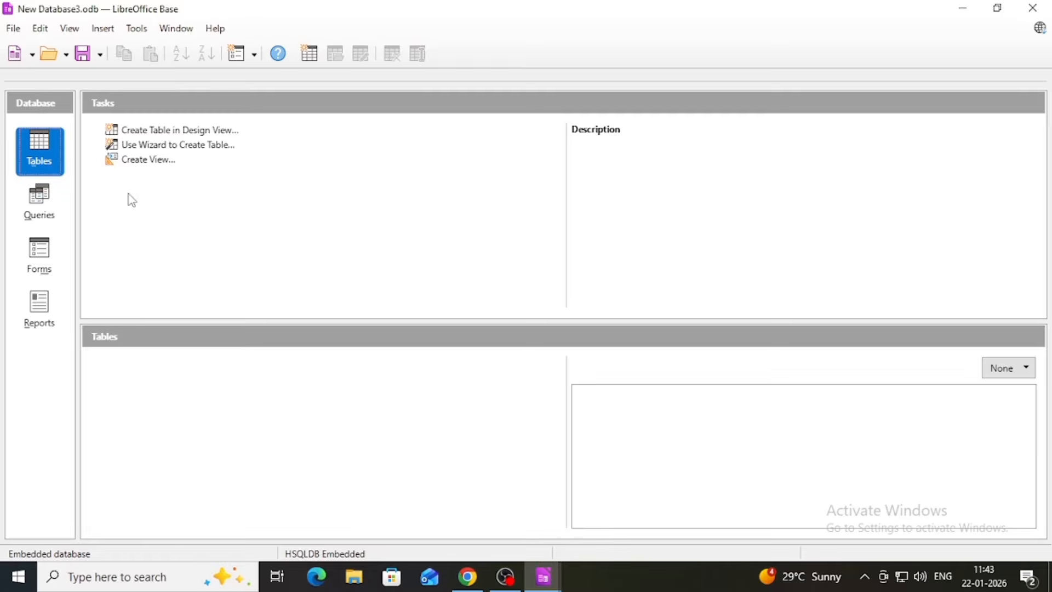
{"action": "left_click", "coordinate": [165, 134]}
{"action": "left_click", "coordinate": [61, 105]}
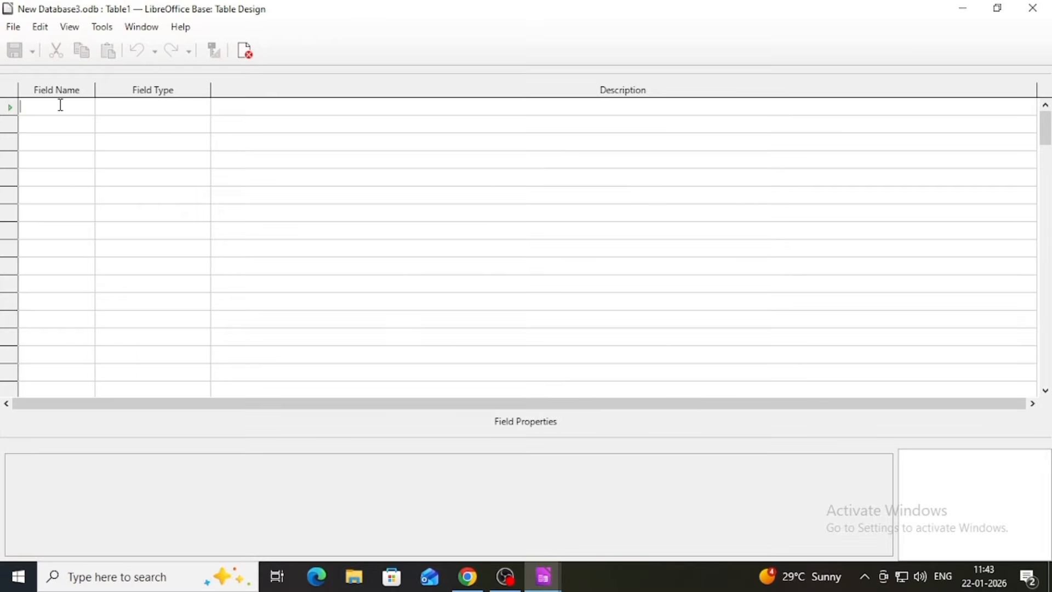
Check the EMPLOYEE field list in the Chrome PDF and add an EMP_ID field of type Number [ NUMERIC ] to the Base table design
{"action": "left_click", "coordinate": [467, 576]}
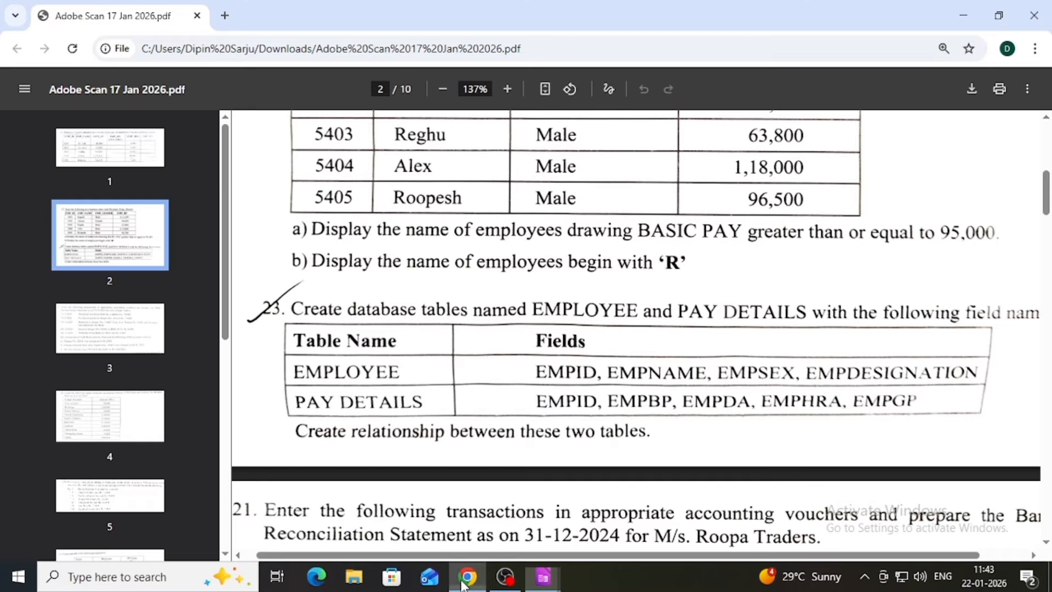
{"action": "left_click_drag", "start_coordinate": [534, 369], "coordinate": [968, 373]}
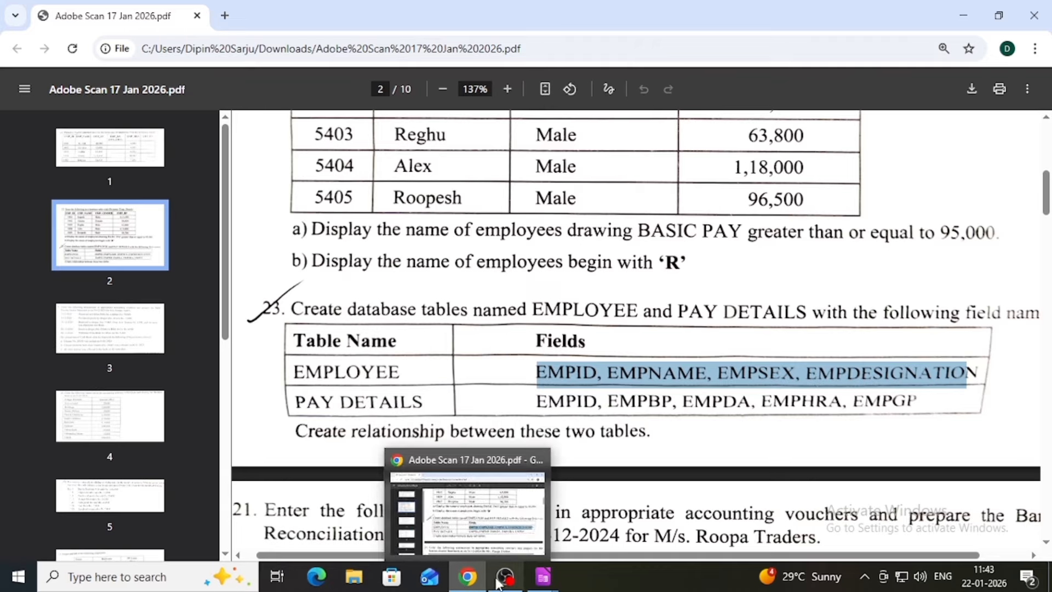
{"action": "mouse_move", "coordinate": [544, 582]}
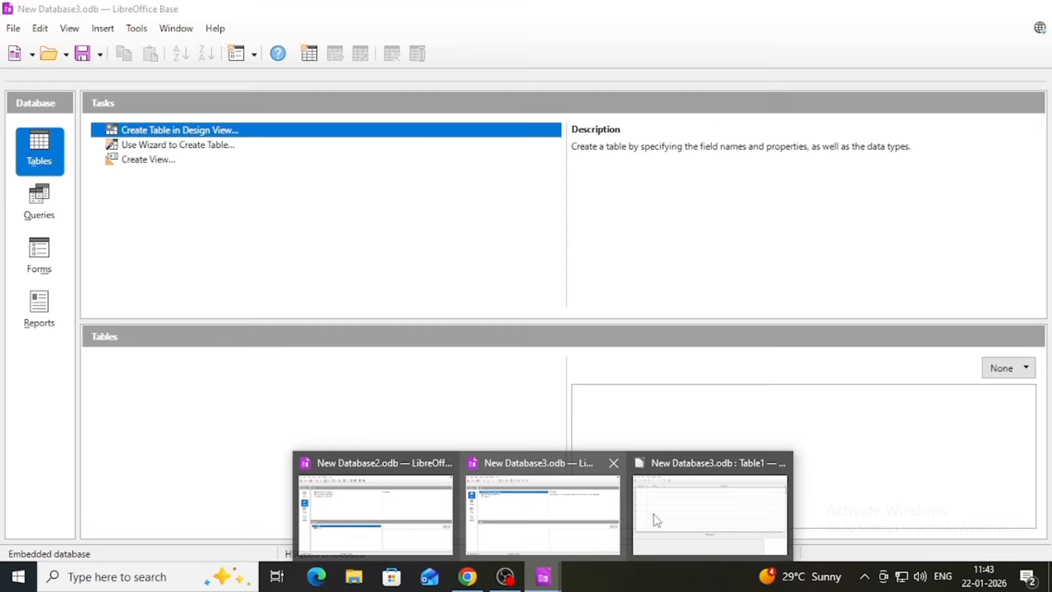
{"action": "left_click", "coordinate": [653, 514]}
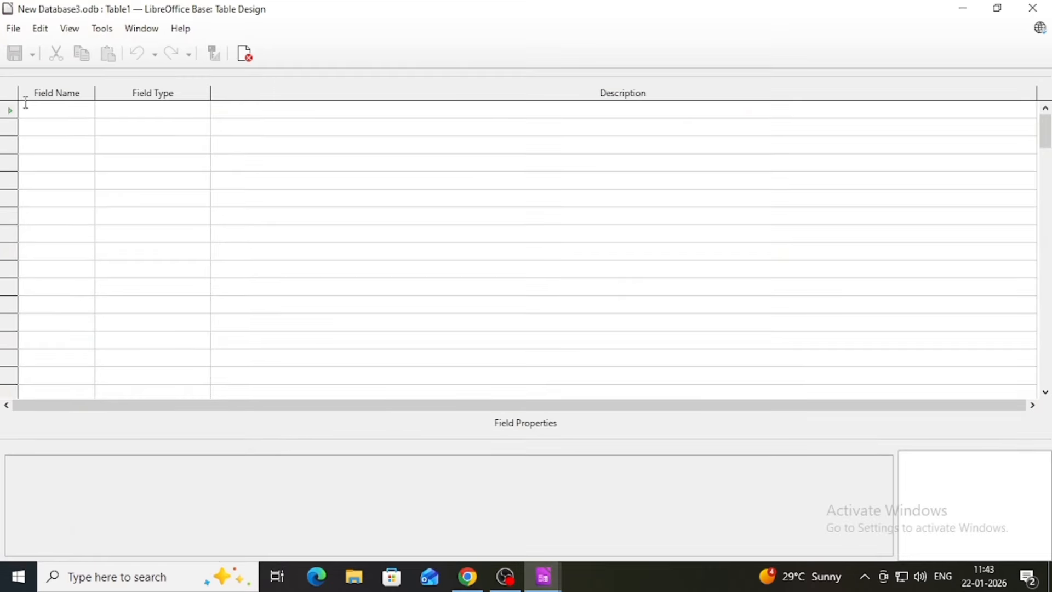
{"action": "type", "text": "EM"}
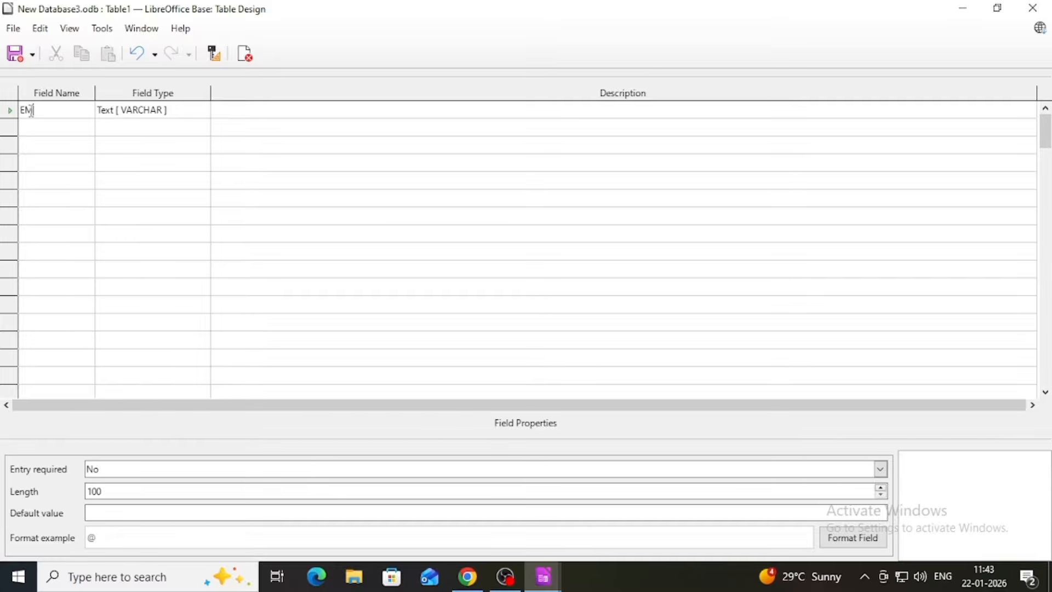
{"action": "type", "text": "P_ID"}
{"action": "left_click", "coordinate": [127, 113]}
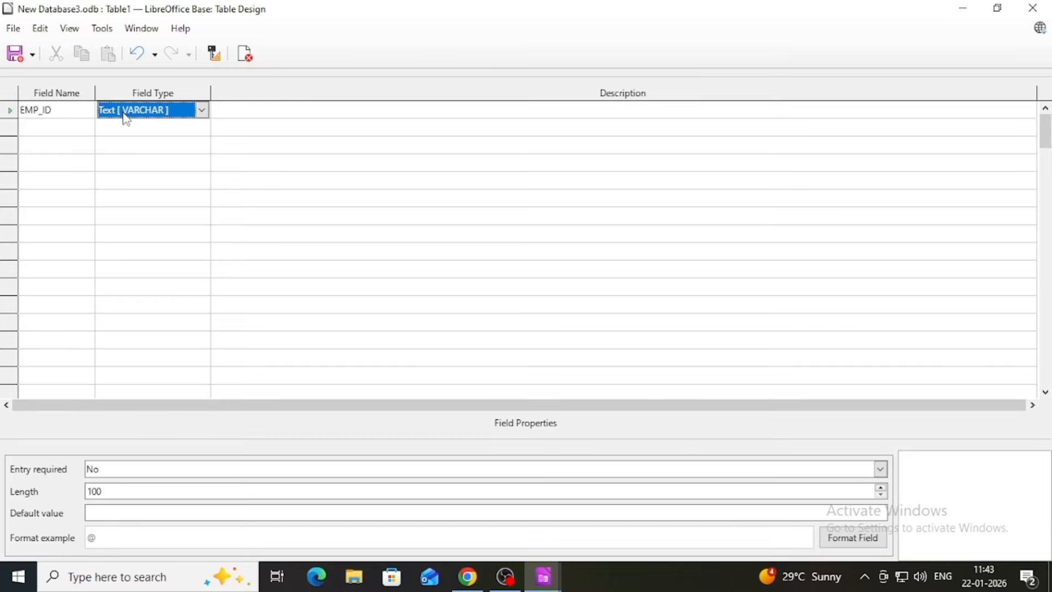
{"action": "left_click", "coordinate": [127, 112]}
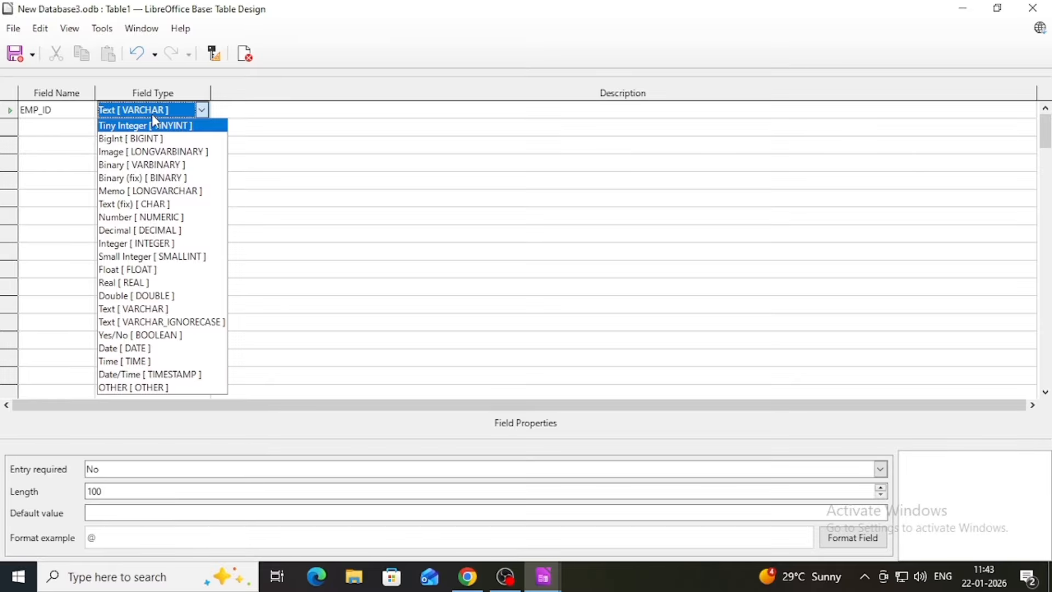
{"action": "key", "text": "n"}
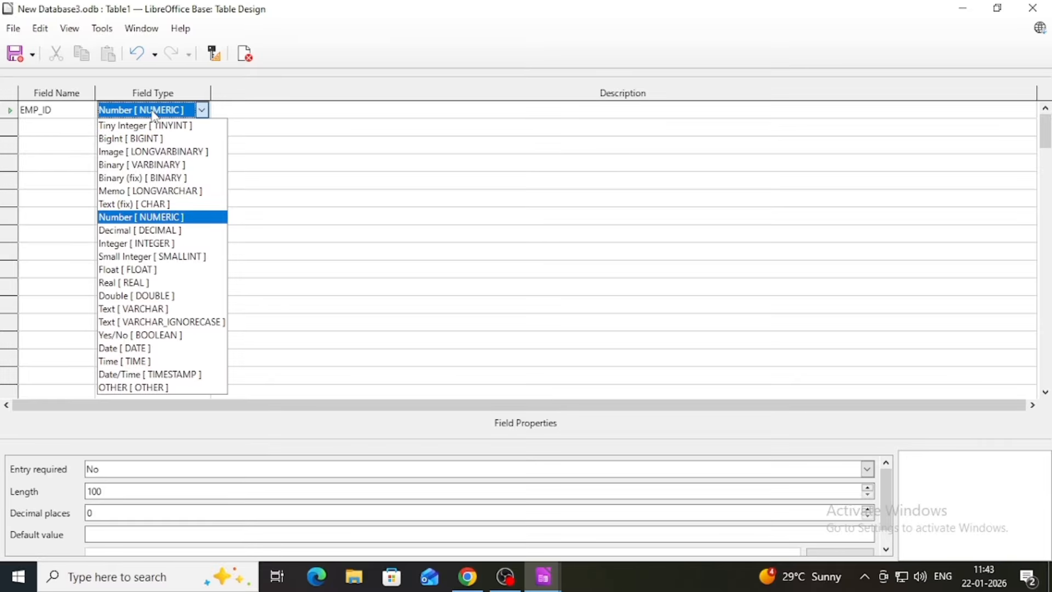
{"action": "left_click", "coordinate": [60, 119]}
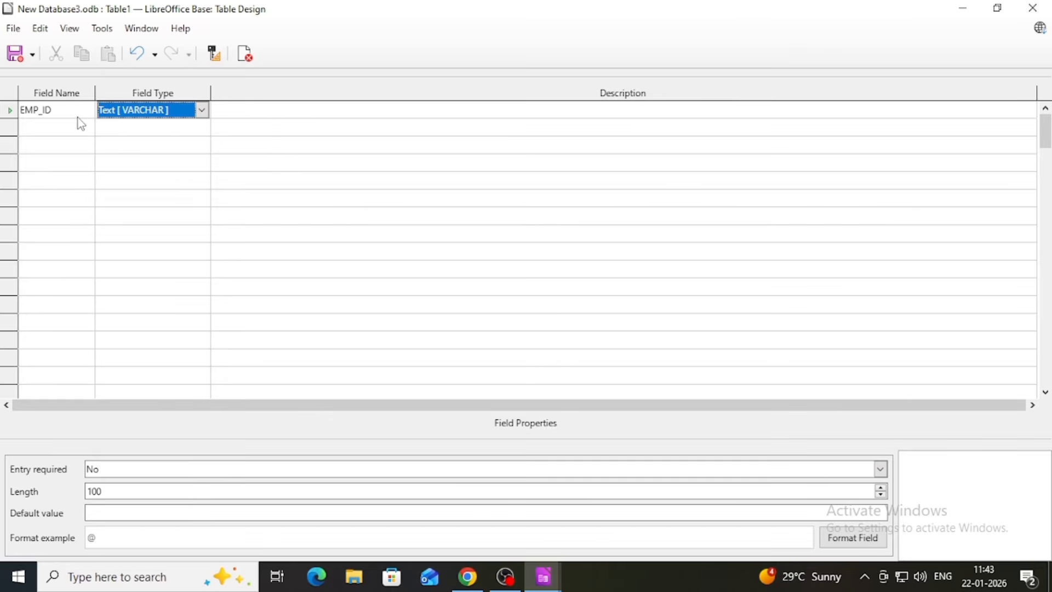
{"action": "key", "text": "m"}
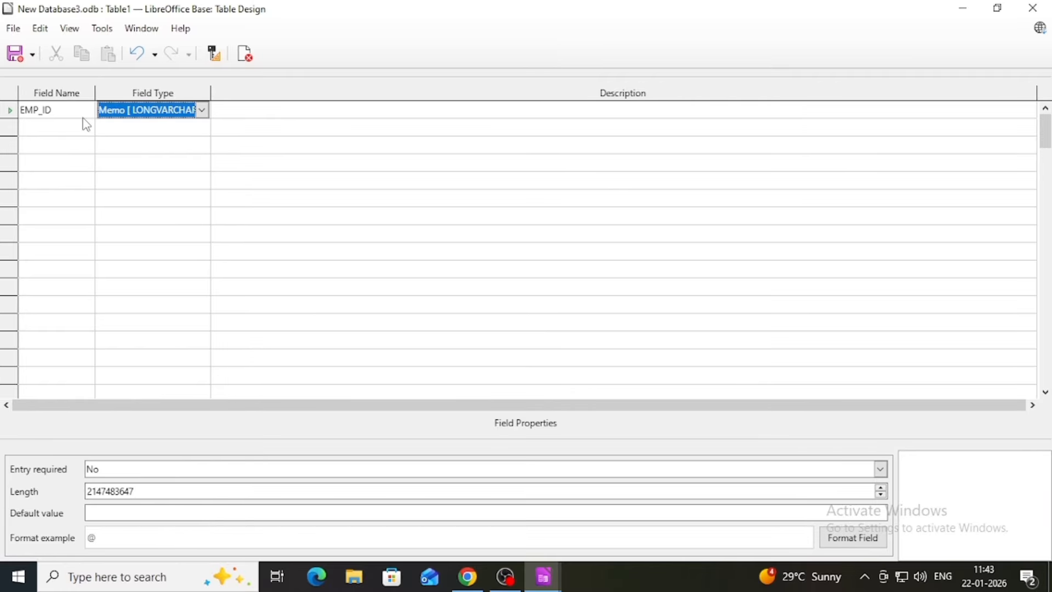
{"action": "key", "text": "n"}
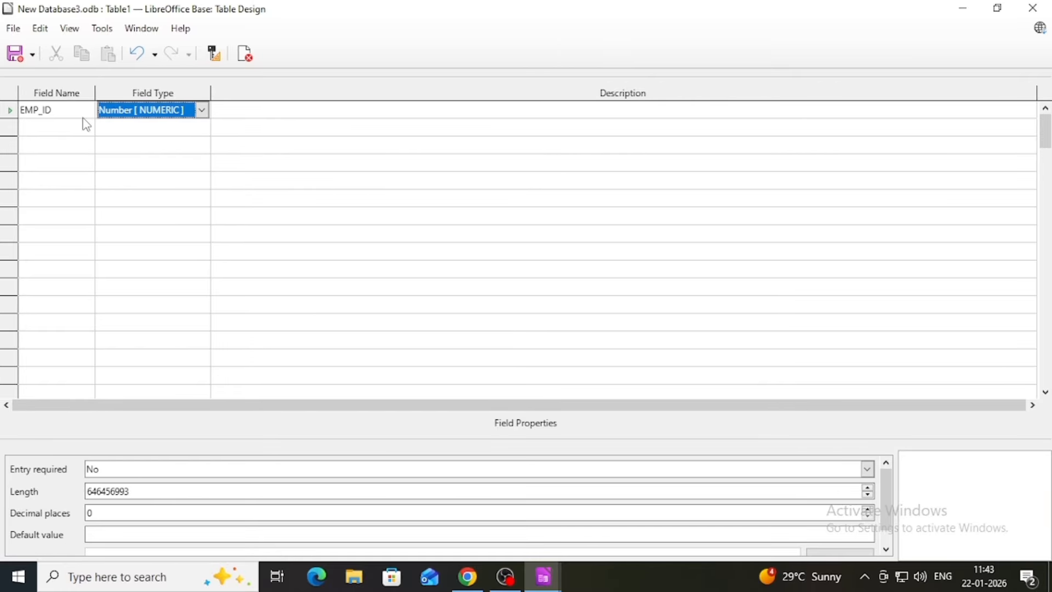
Add EMP_NAME and EMP_SEX as Text [ VARCHAR ] fields below EMP_ID, checking the field names against the PDF in Chrome
{"action": "left_click", "coordinate": [70, 124]}
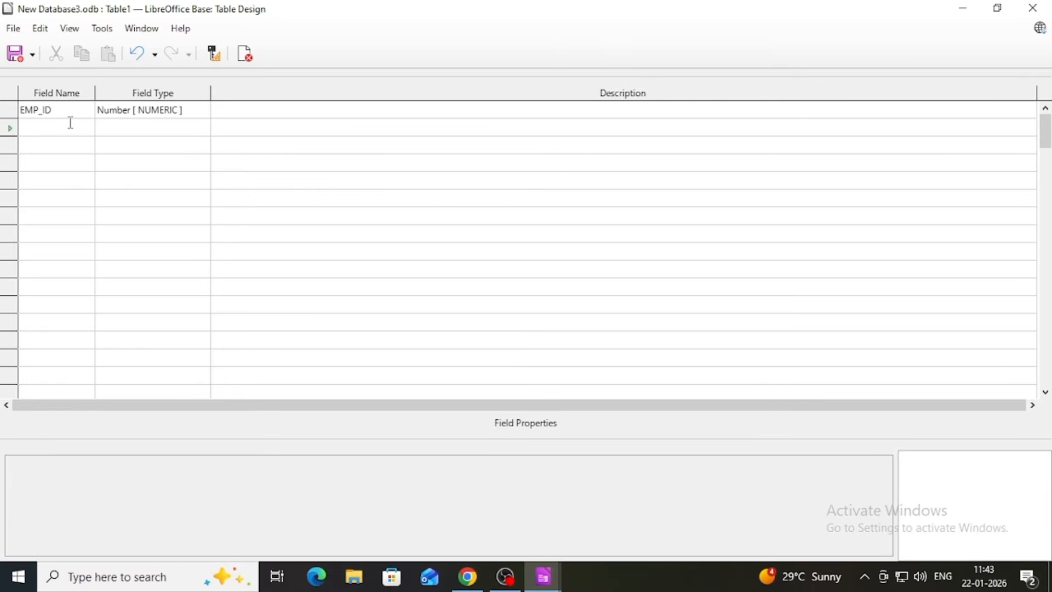
{"action": "type", "text": "EMP_NAME"}
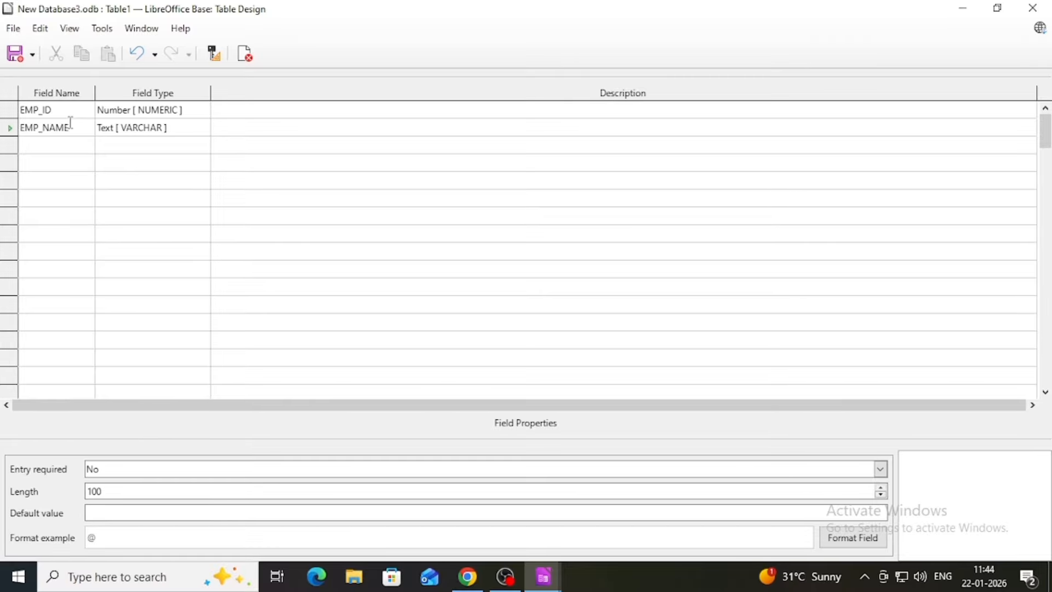
{"action": "left_click", "coordinate": [62, 147]}
{"action": "left_click", "coordinate": [466, 584]}
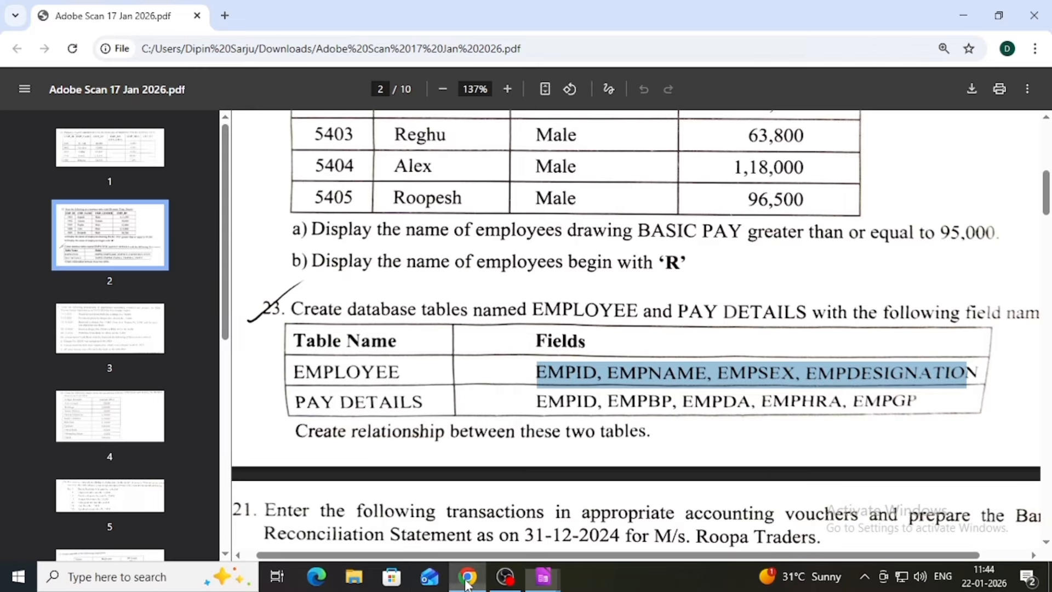
{"action": "key", "text": "alt+Tab"}
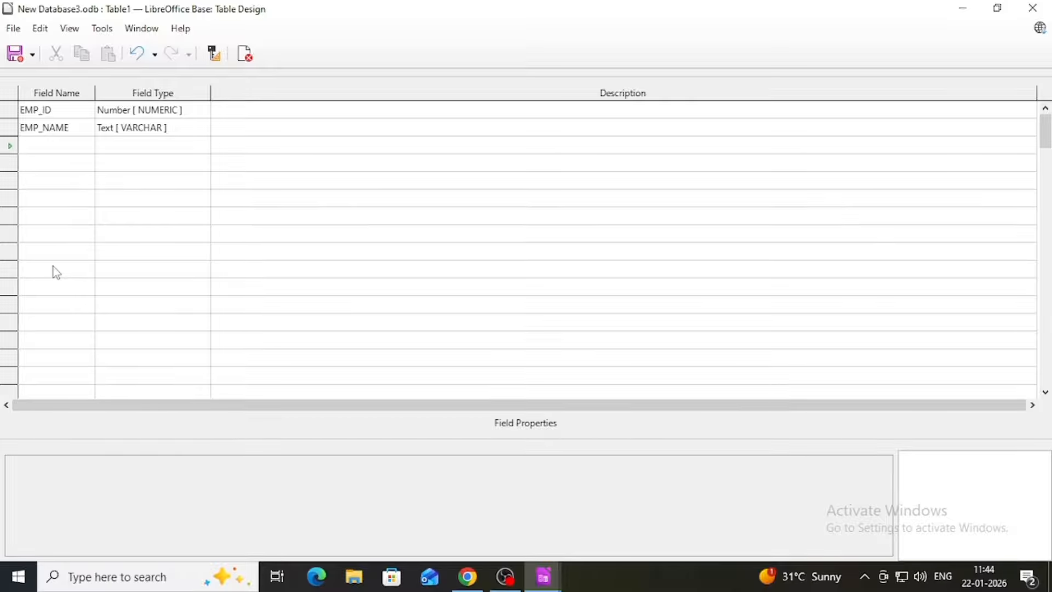
{"action": "type", "text": "EMP"}
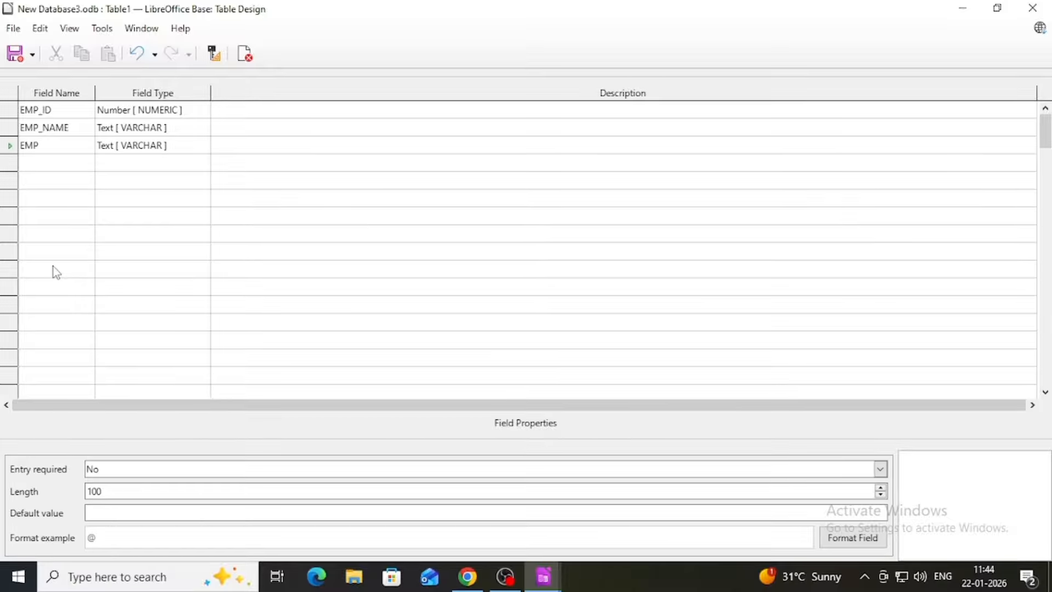
{"action": "type", "text": "_SEX"}
Check the last EMPLOYEE field in the Chrome PDF and add EMP_DESIGNATION as a Text [ VARCHAR ] field below EMP_SEX
{"action": "left_click", "coordinate": [49, 168]}
{"action": "left_click", "coordinate": [466, 578]}
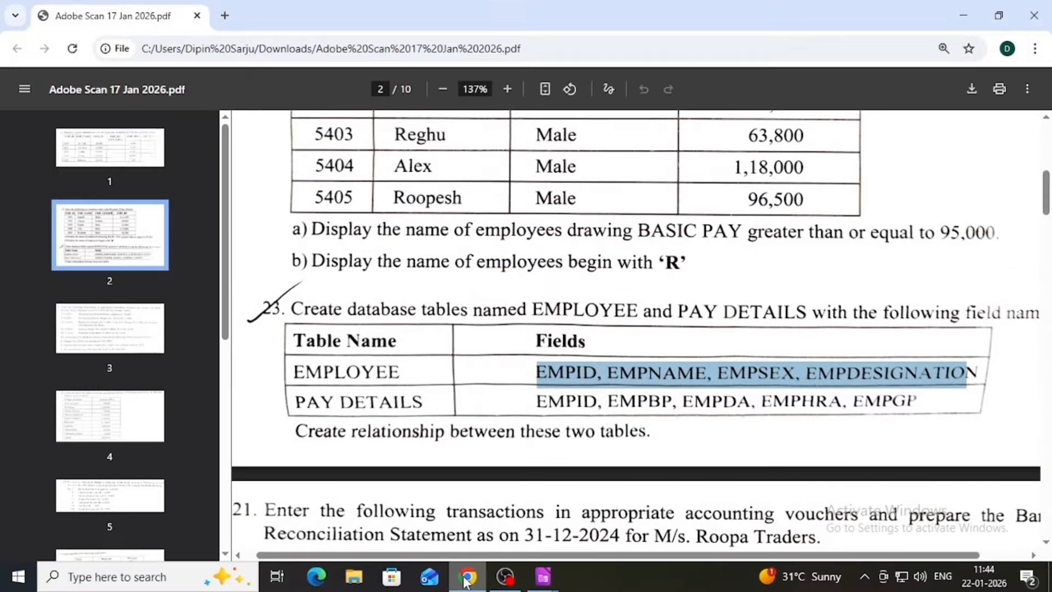
{"action": "left_click", "coordinate": [466, 578]}
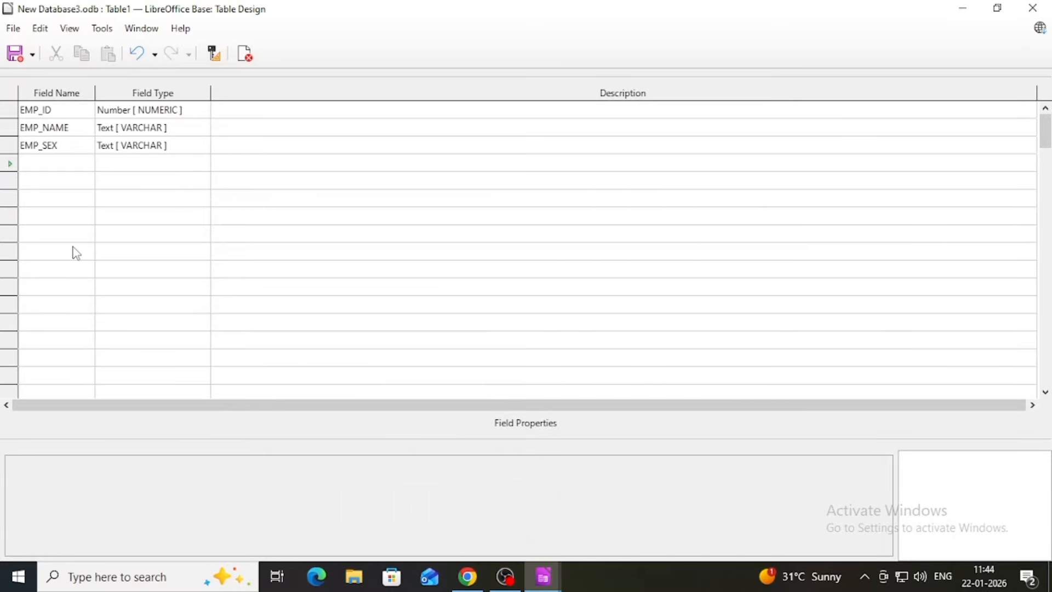
{"action": "type", "text": "EMP"}
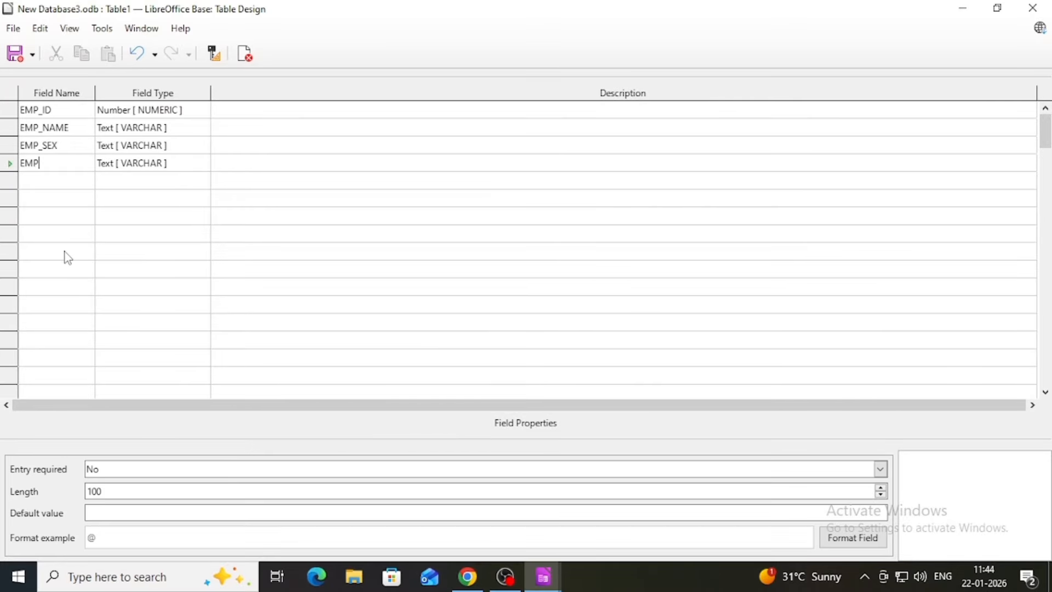
{"action": "type", "text": "_DESIGNATION"}
Set the EMP_ID field as the table's primary key
{"action": "left_click", "coordinate": [8, 112]}
{"action": "right_click", "coordinate": [8, 116]}
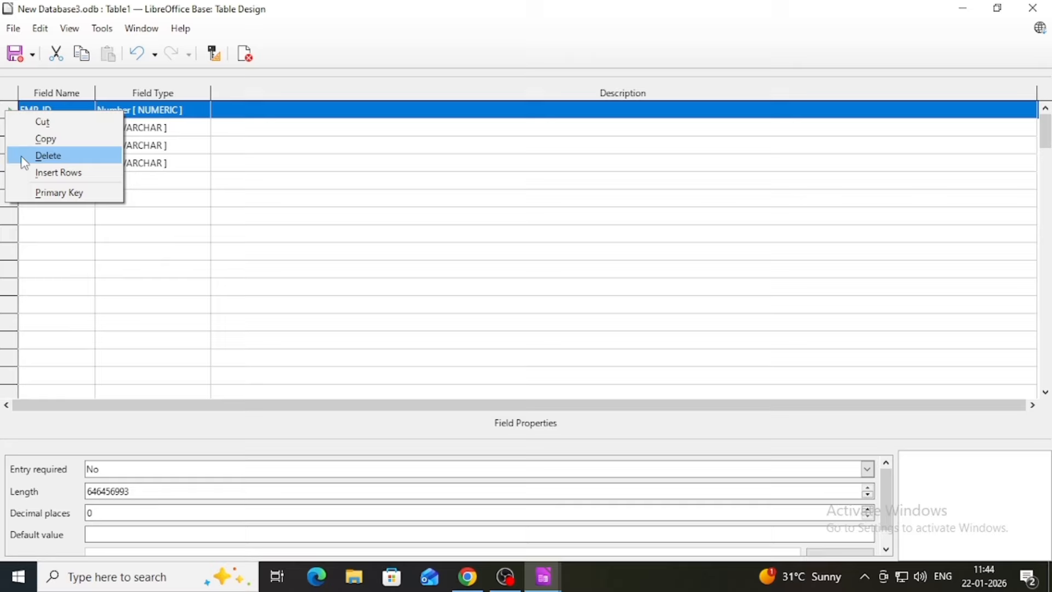
{"action": "left_click", "coordinate": [35, 188]}
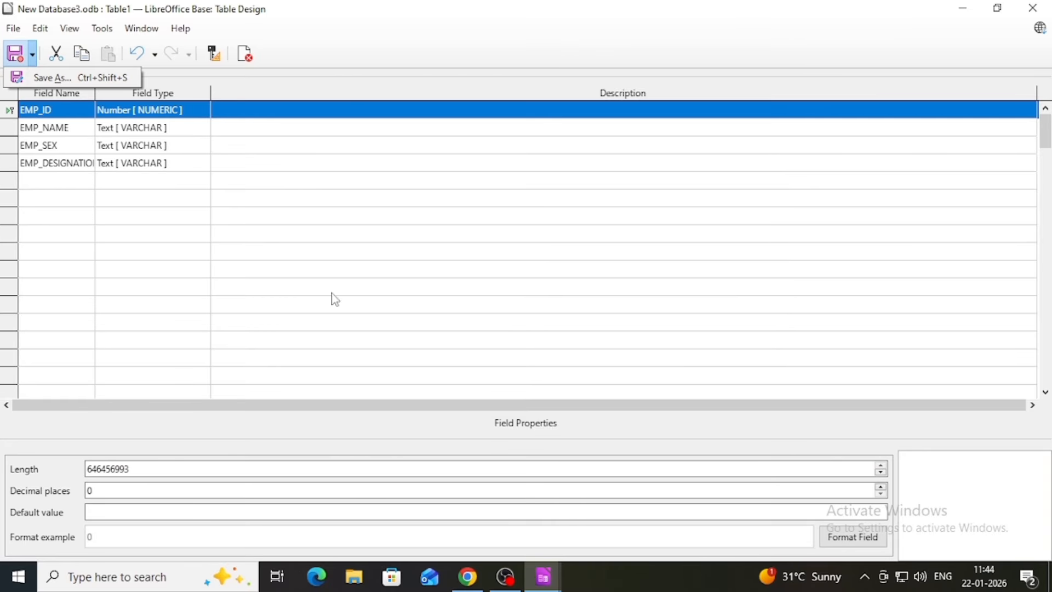
Save the table design under the name EMPLOYEE
{"action": "key", "text": "ctrl+s"}
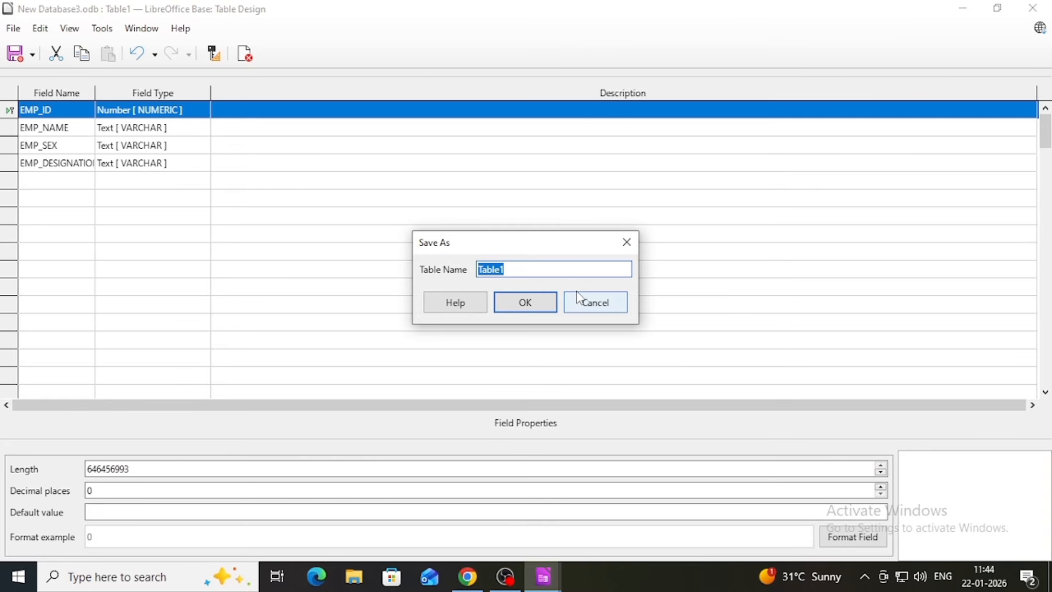
{"action": "key", "text": "BackSpace"}
{"action": "type", "text": "EW"}
{"action": "key", "text": "BackSpace"}
{"action": "key", "text": "BackSpace"}
{"action": "type", "text": "EMPLOYEE"}
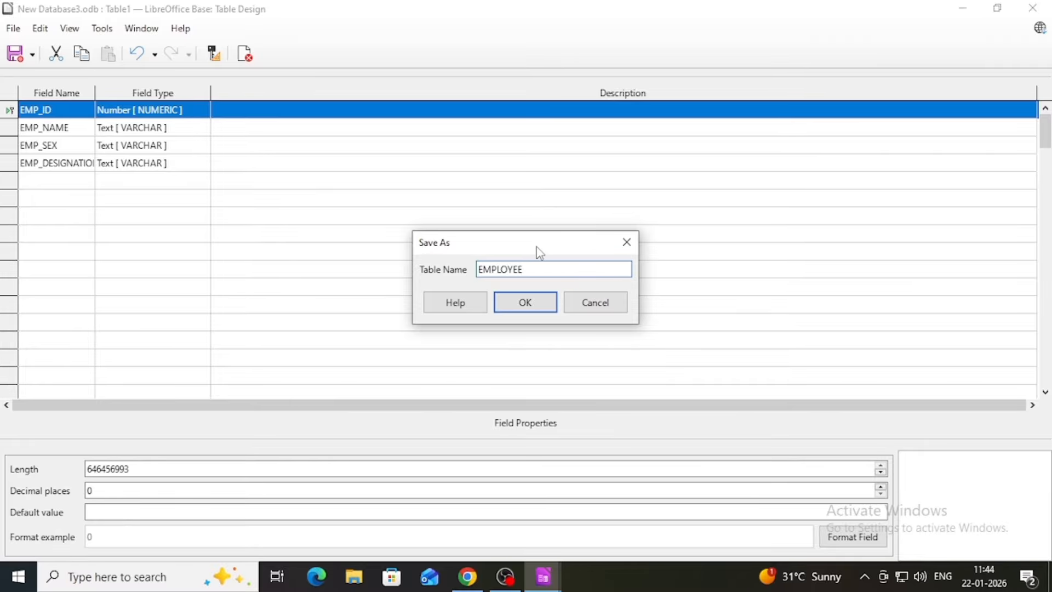
{"action": "left_click_drag", "start_coordinate": [540, 252], "coordinate": [459, 175]}
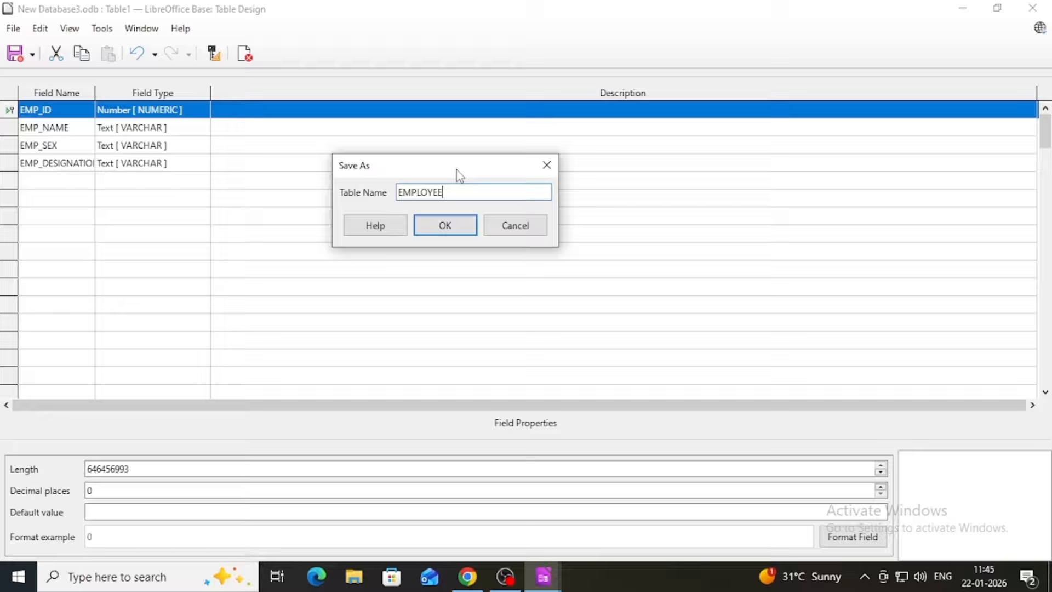
{"action": "left_click", "coordinate": [432, 227]}
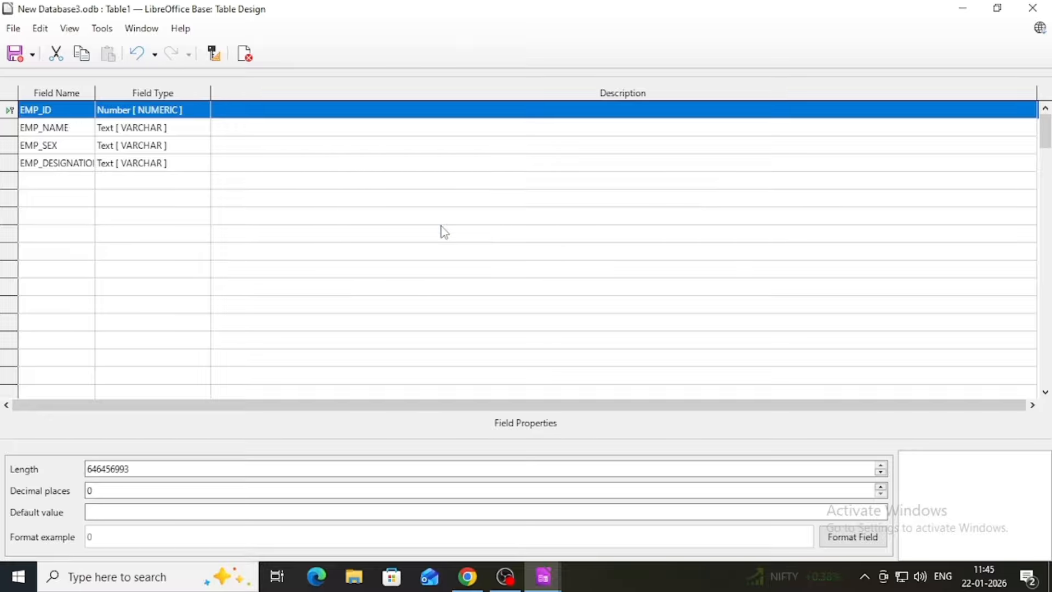
Close the EMPLOYEE table design and start a new table in Design View
{"action": "left_click", "coordinate": [1039, 15]}
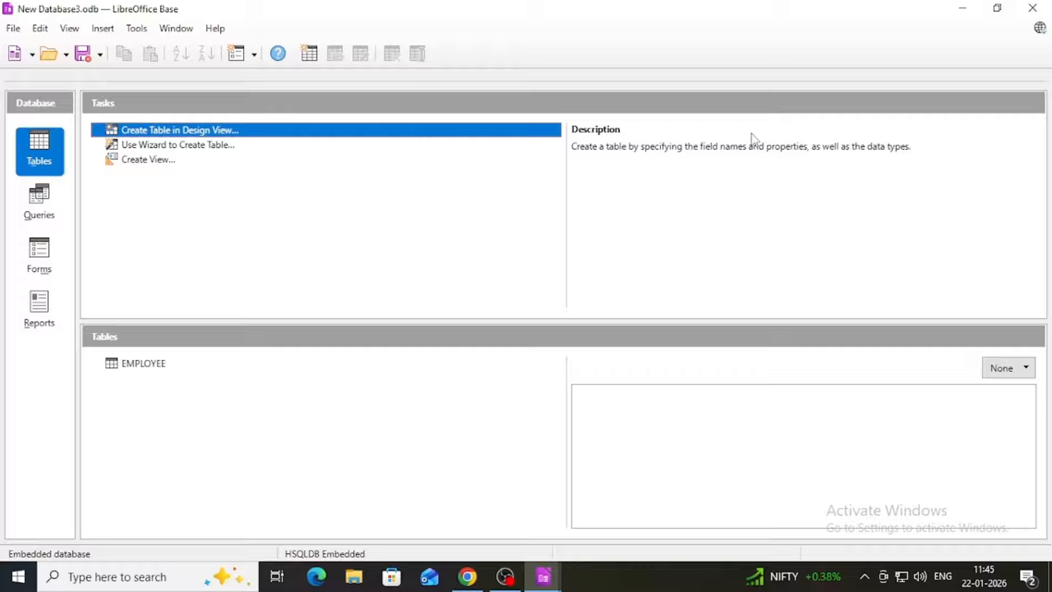
{"action": "left_click", "coordinate": [150, 365]}
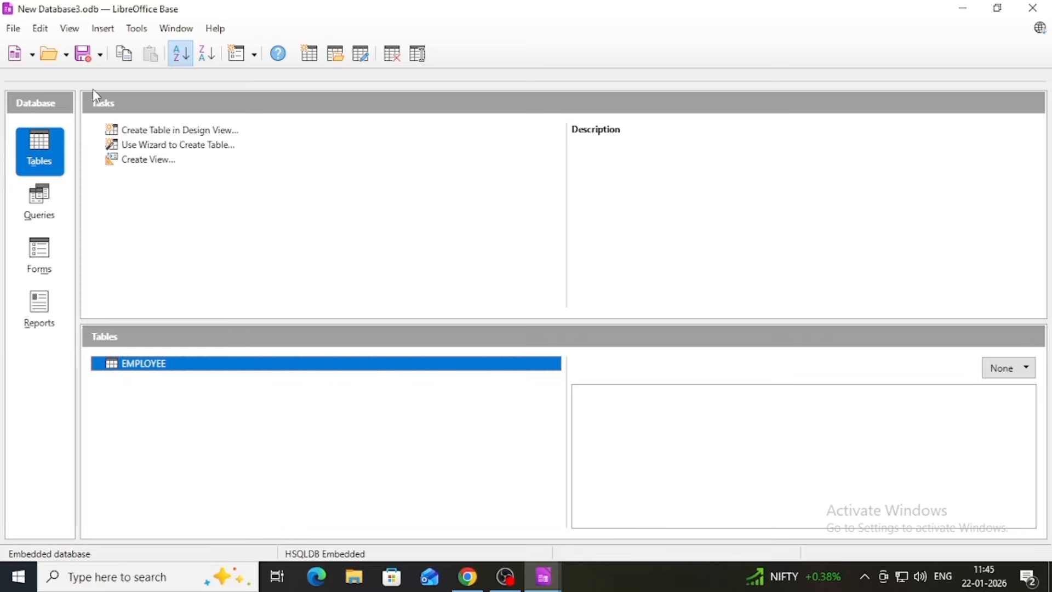
{"action": "left_click", "coordinate": [189, 131]}
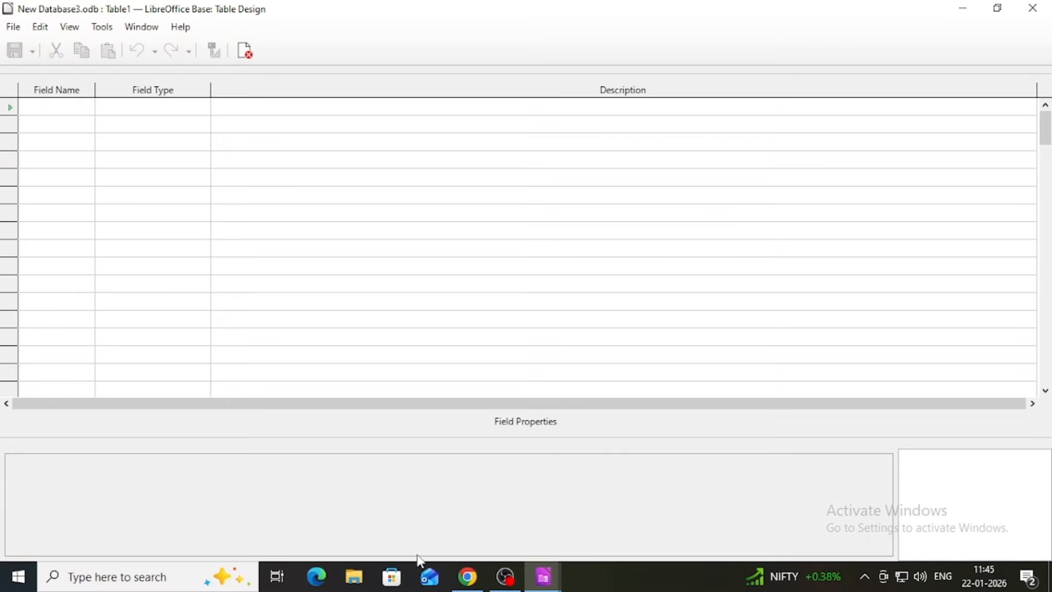
Check the PAY DETAILS field names in the Chrome PDF and add EMP_ID as a Number [ NUMERIC ] field in the new table
{"action": "left_click", "coordinate": [468, 576]}
{"action": "left_click_drag", "start_coordinate": [538, 401], "coordinate": [921, 398]}
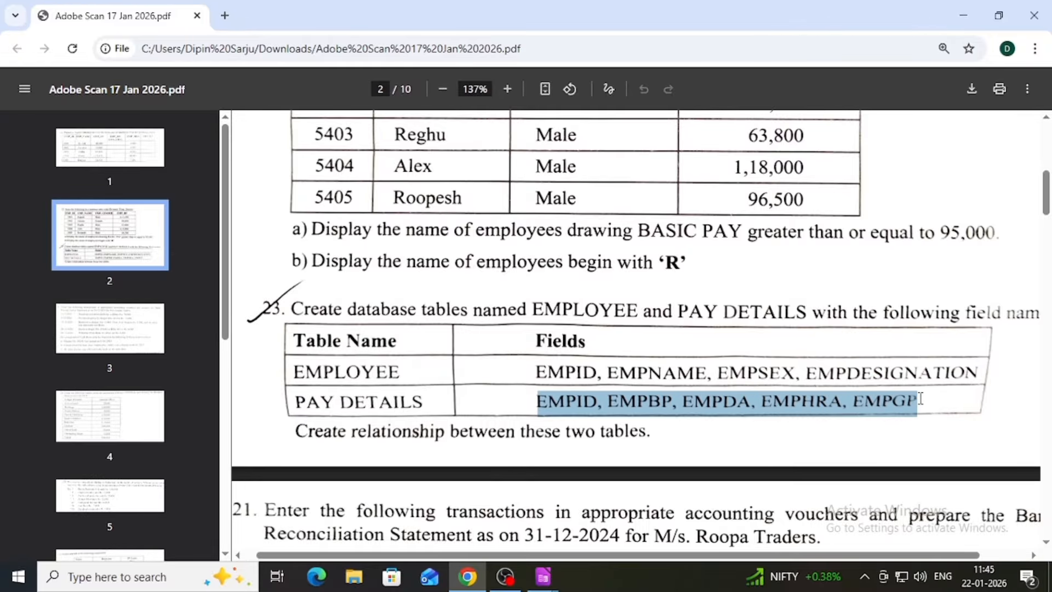
{"action": "left_click", "coordinate": [472, 579]}
{"action": "left_click", "coordinate": [65, 111]}
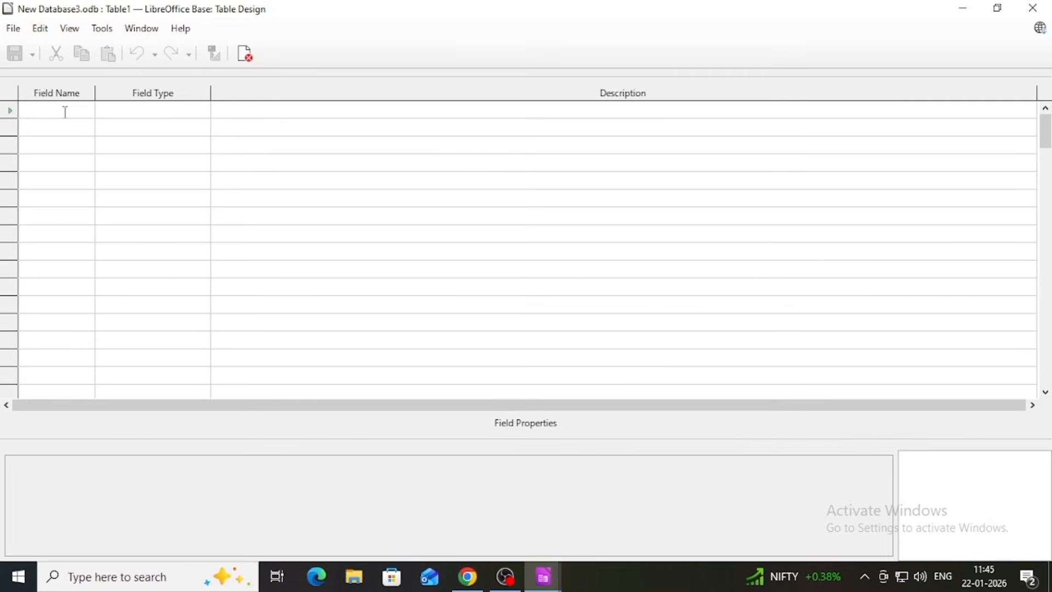
{"action": "type", "text": "EMP"}
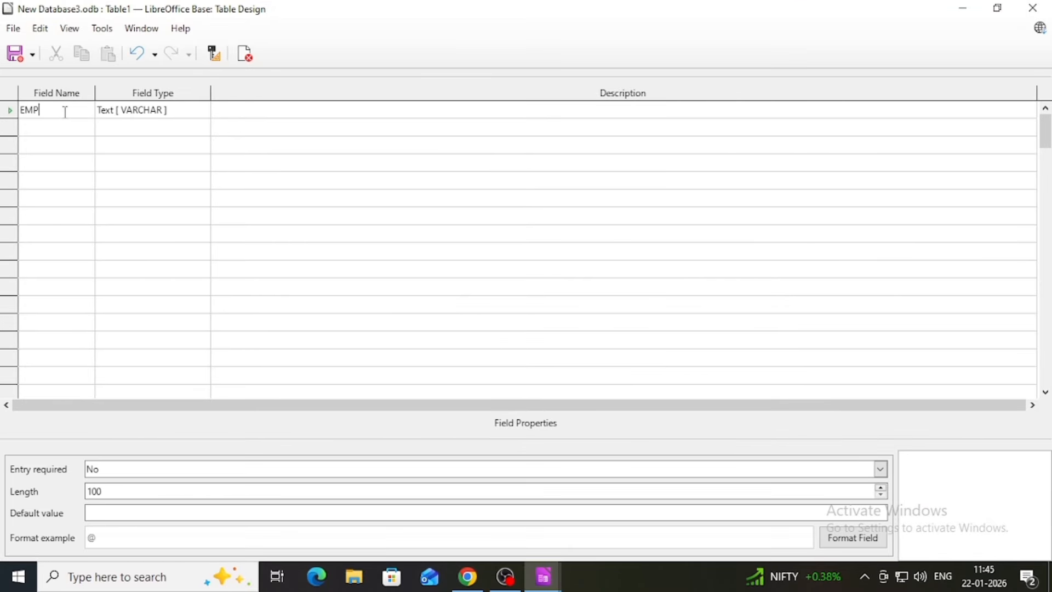
{"action": "type", "text": "_ID"}
{"action": "left_click", "coordinate": [120, 118]}
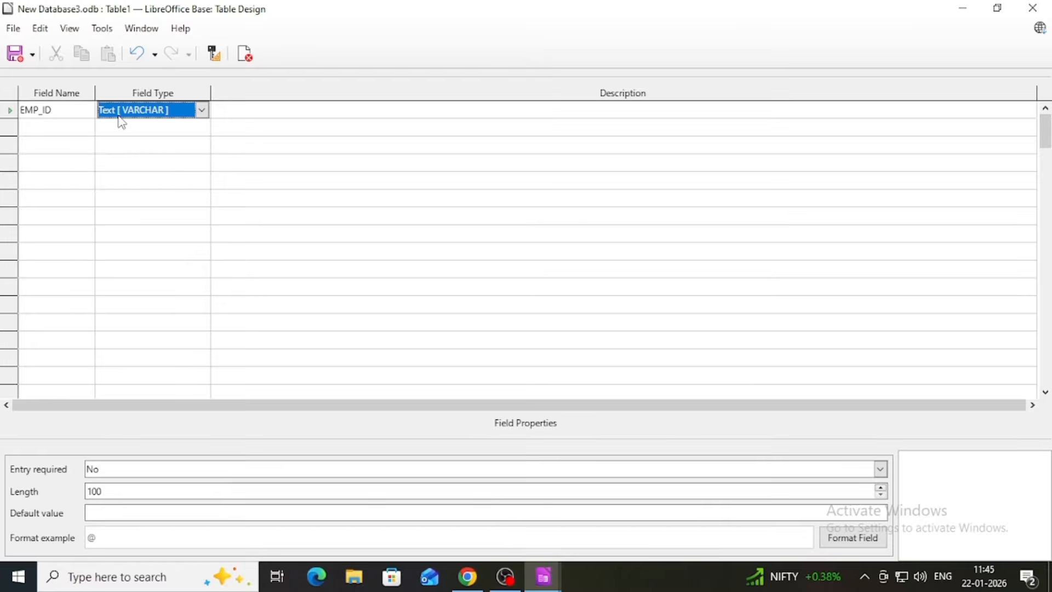
{"action": "key", "text": "n"}
Add EMP_BP as a Number [ NUMERIC ] field below EMP_ID
{"action": "left_click", "coordinate": [41, 129]}
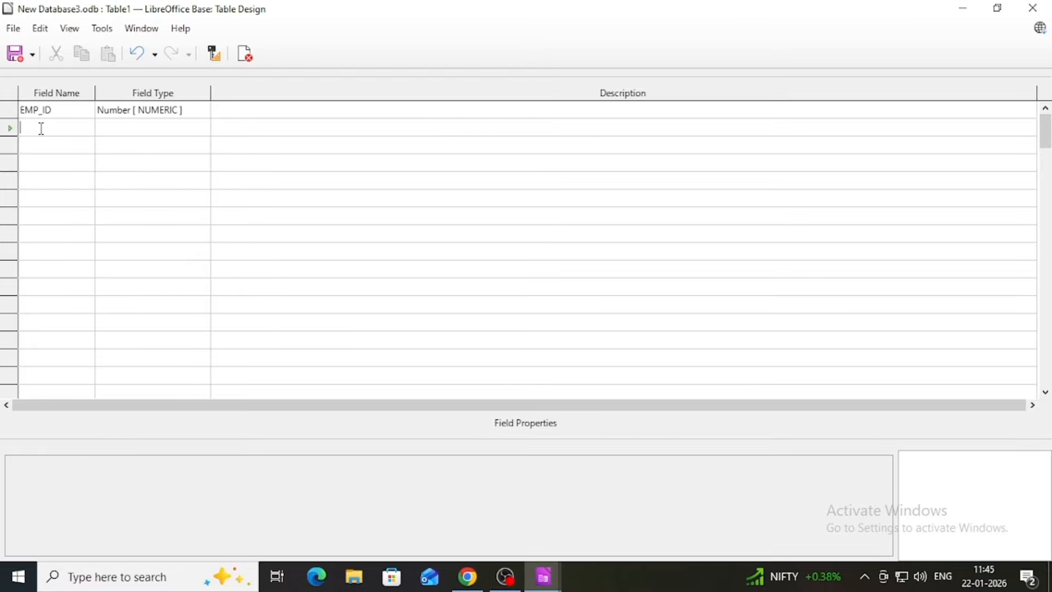
{"action": "type", "text": "EMP"}
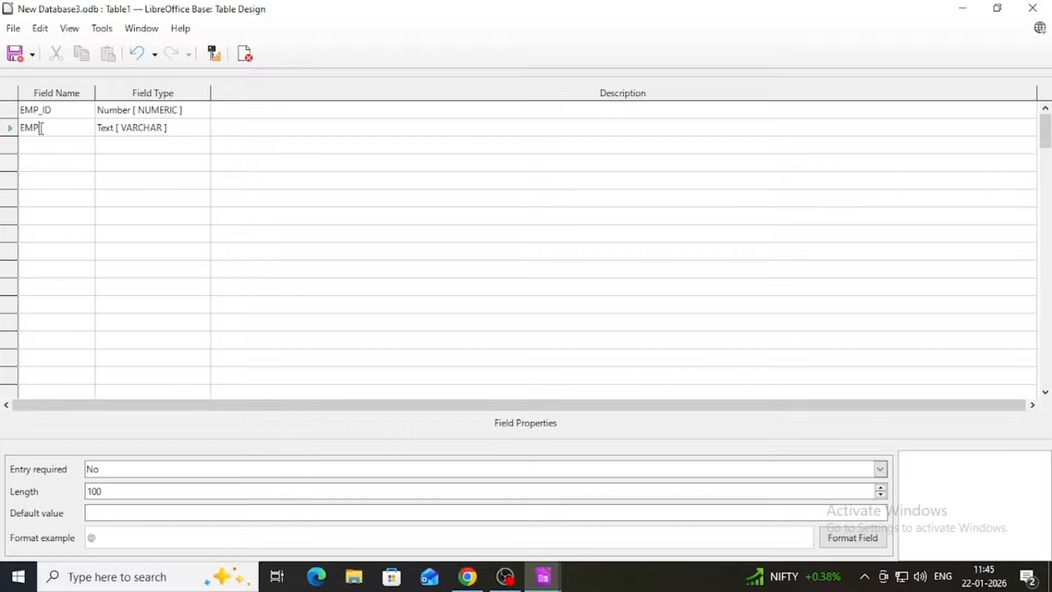
{"action": "type", "text": "_BP"}
{"action": "left_click", "coordinate": [134, 137]}
{"action": "key", "text": "n"}
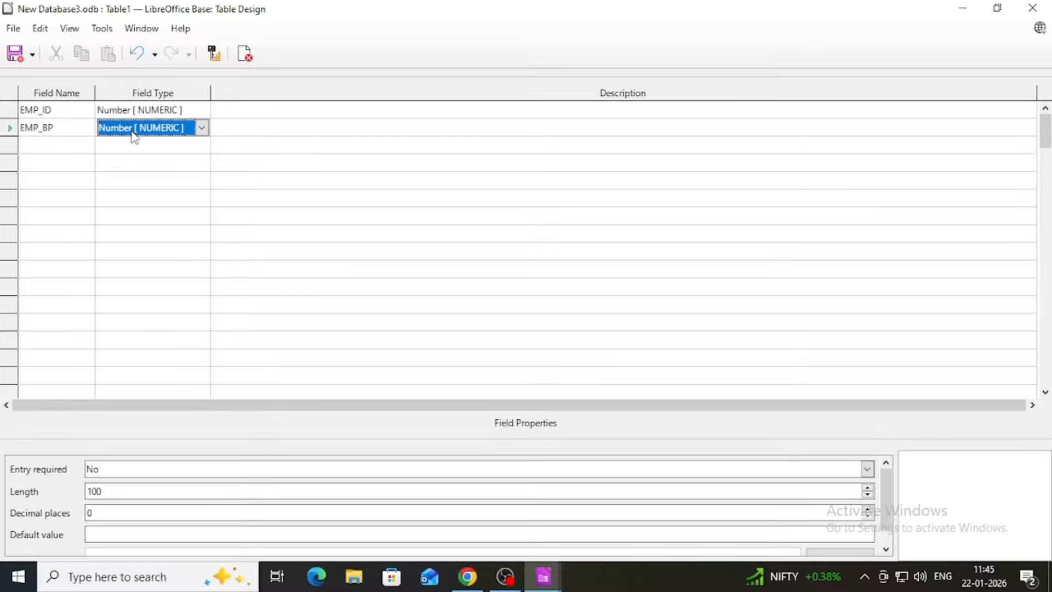
Check the next field name in the Chrome PDF and add EMP_DA as a Number [ NUMERIC ] field below EMP_BP
{"action": "left_click", "coordinate": [65, 145]}
{"action": "left_click", "coordinate": [467, 577]}
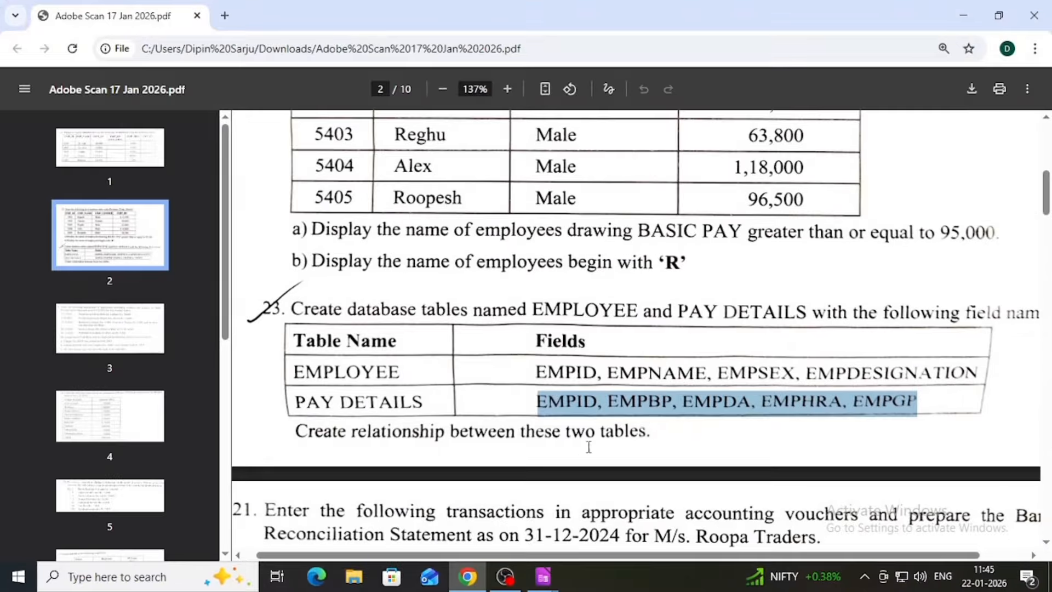
{"action": "left_click", "coordinate": [467, 576]}
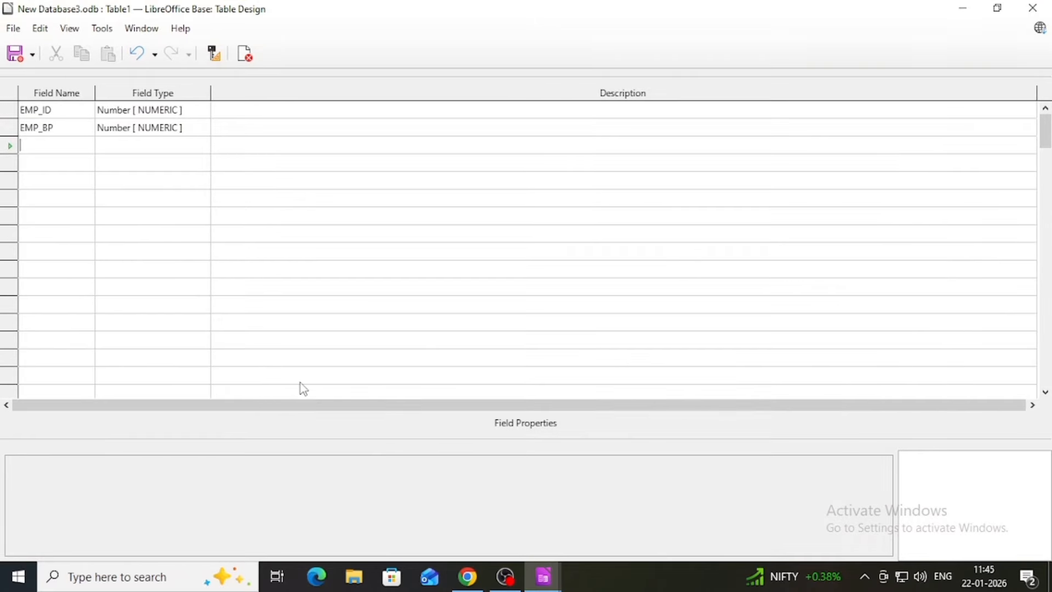
{"action": "type", "text": "EMP"}
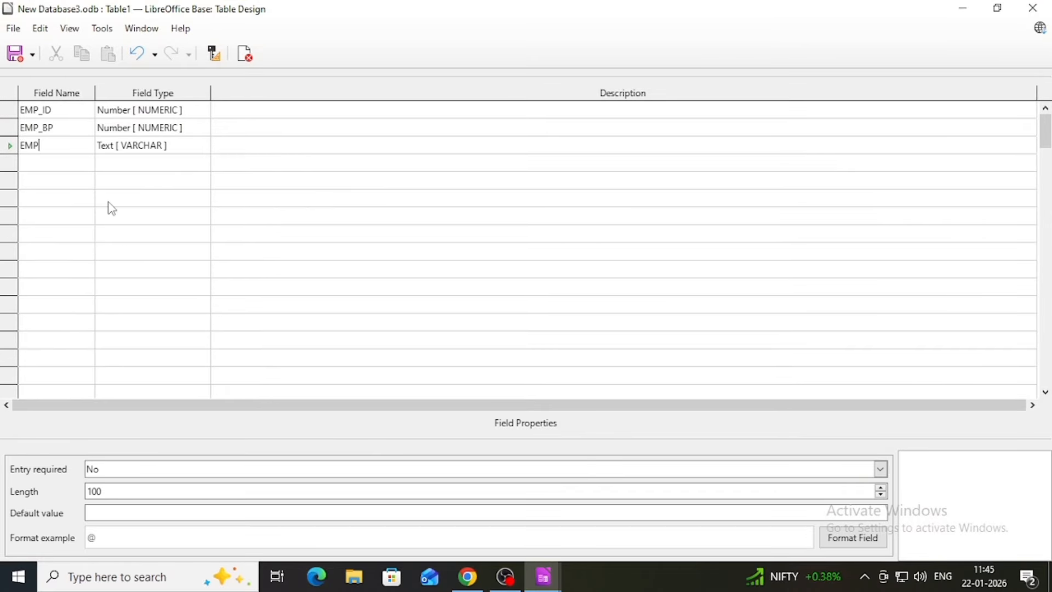
{"action": "type", "text": "_DA"}
{"action": "key", "text": "n"}
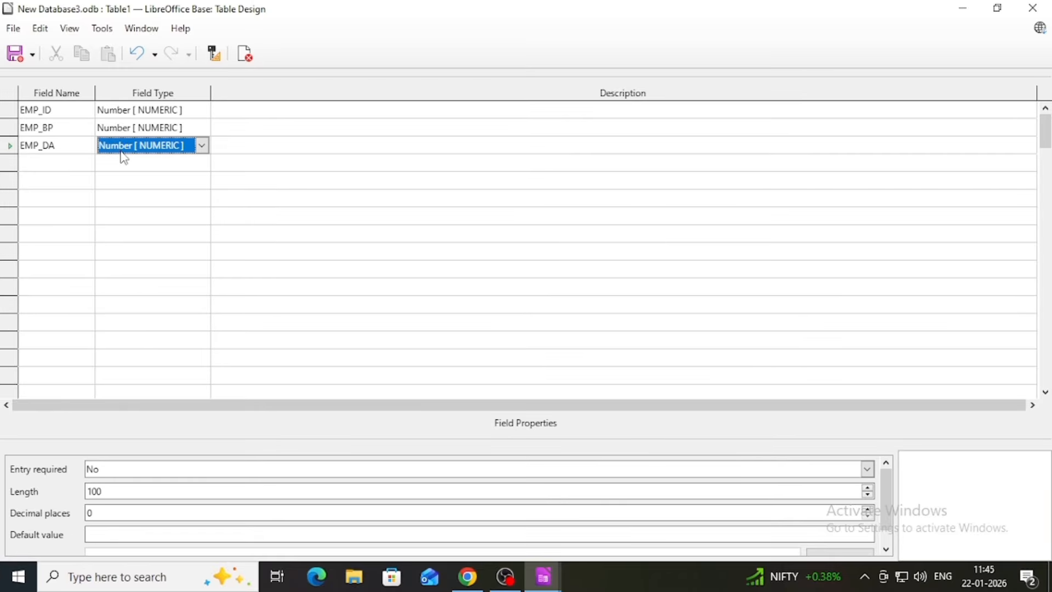
Add EMP_HRA as a Number [ NUMERIC ] field below EMP_DA
{"action": "left_click", "coordinate": [77, 152]}
{"action": "left_click", "coordinate": [42, 163]}
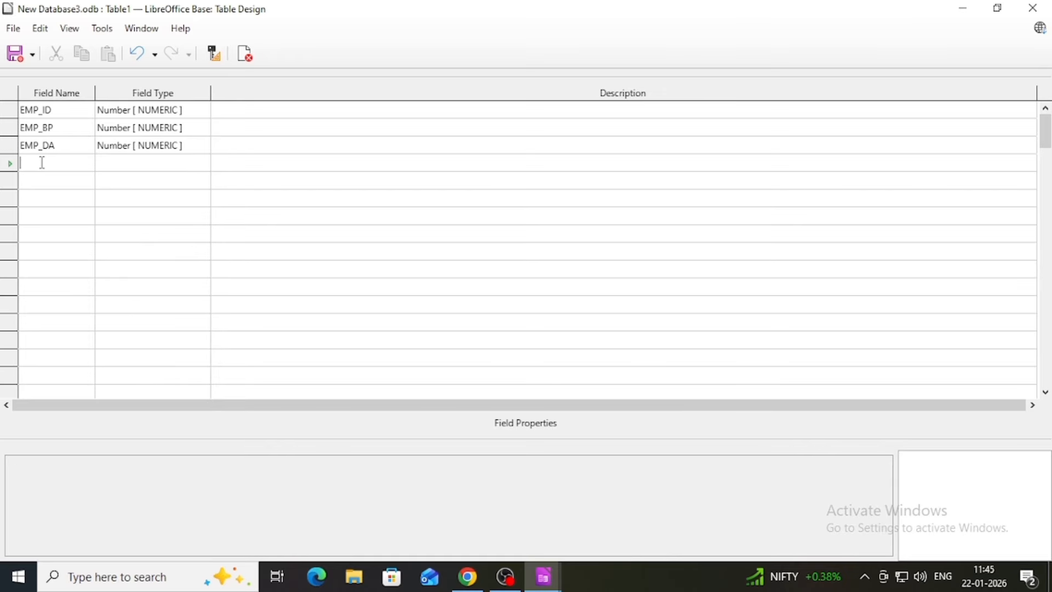
{"action": "type", "text": "EMP_HRA"}
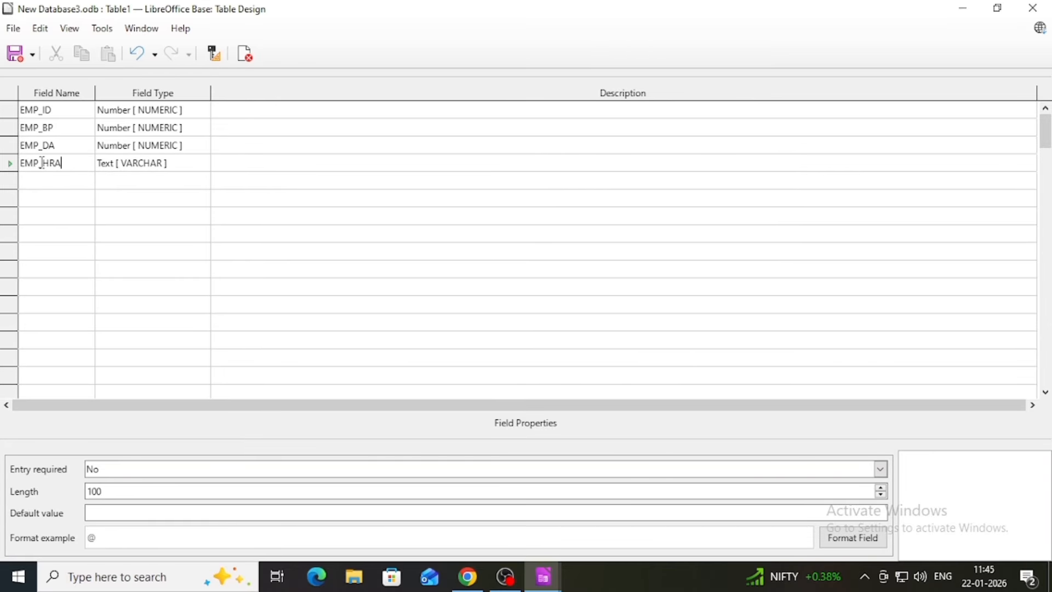
{"action": "left_click", "coordinate": [126, 171]}
{"action": "key", "text": "n"}
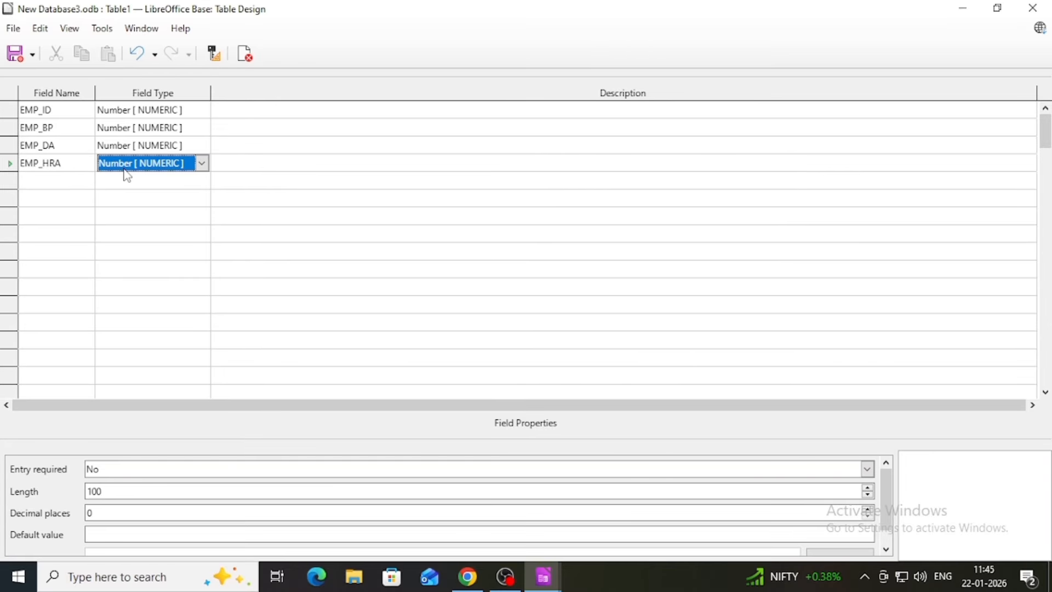
Check the last PAY DETAILS field in the Chrome PDF and add EMP_GP as a Number [ NUMERIC ] field below EMP_HRA
{"action": "left_click", "coordinate": [469, 577]}
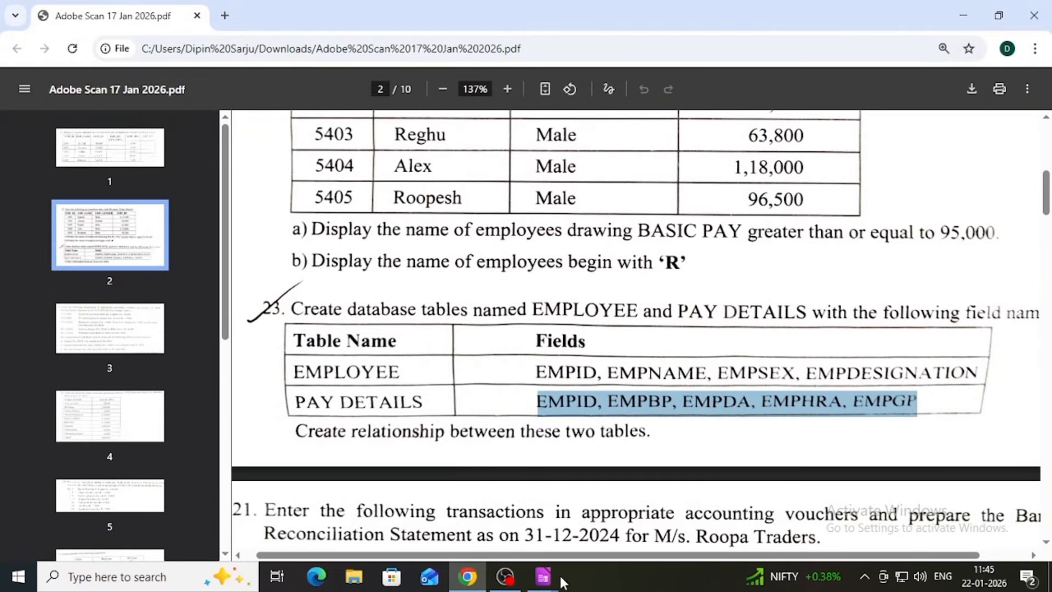
{"action": "mouse_move", "coordinate": [547, 578]}
{"action": "left_click", "coordinate": [674, 521]}
{"action": "left_click", "coordinate": [37, 182]}
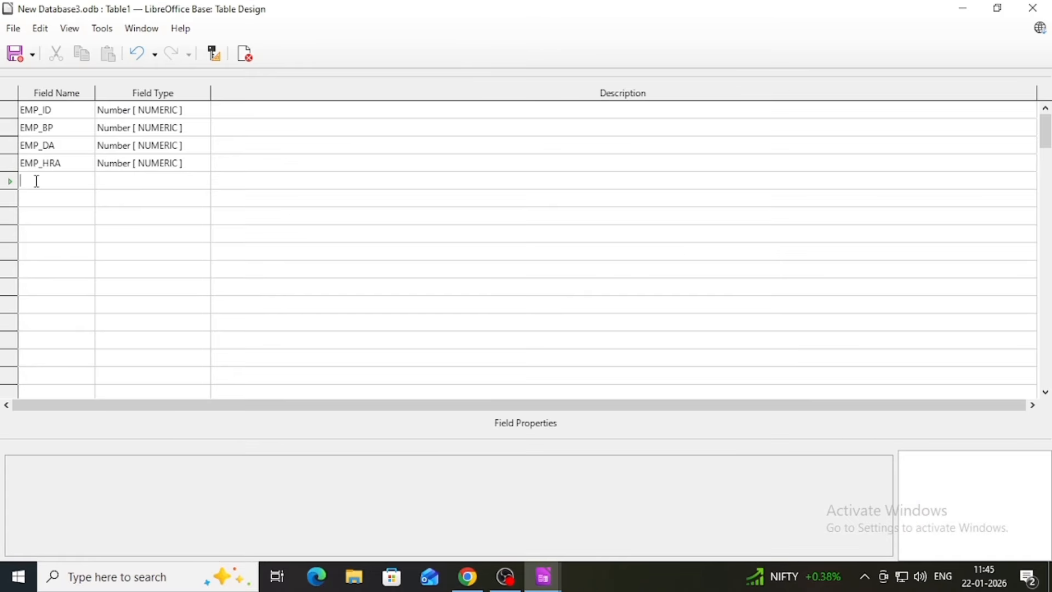
{"action": "type", "text": "EMP"}
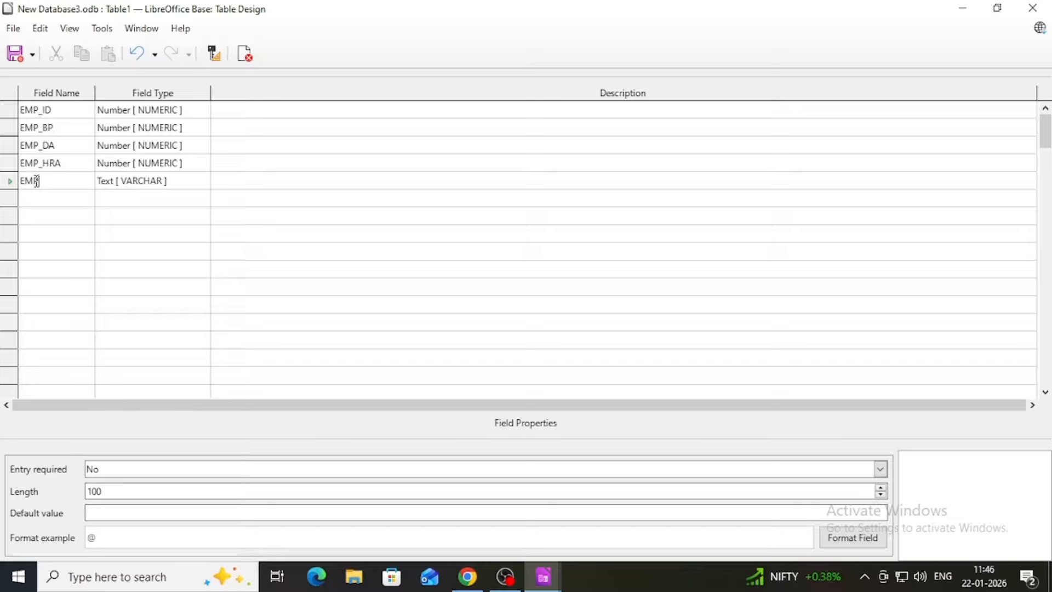
{"action": "type", "text": "_GP"}
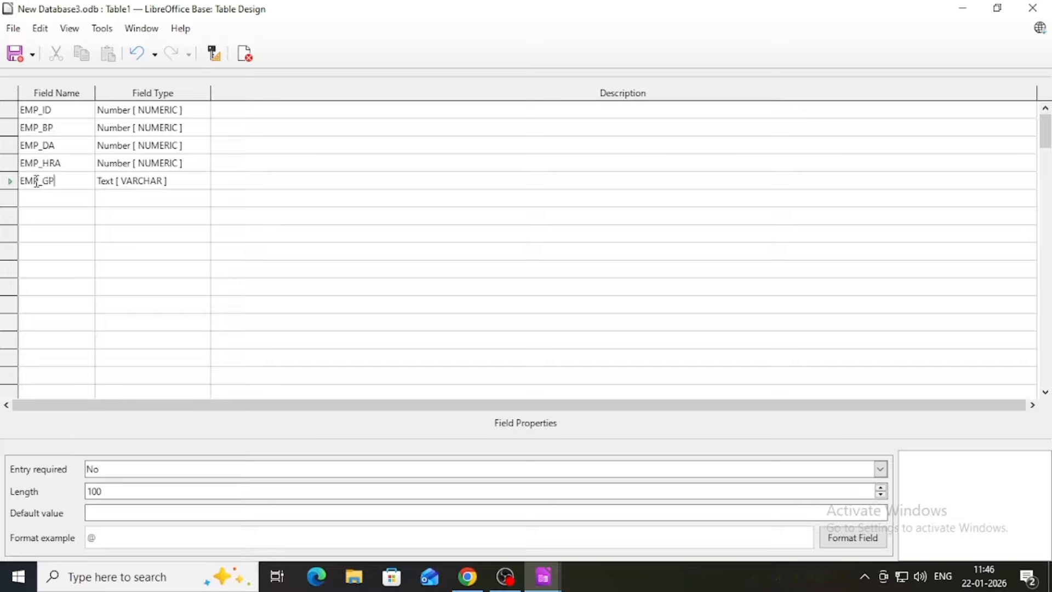
{"action": "left_click", "coordinate": [170, 186]}
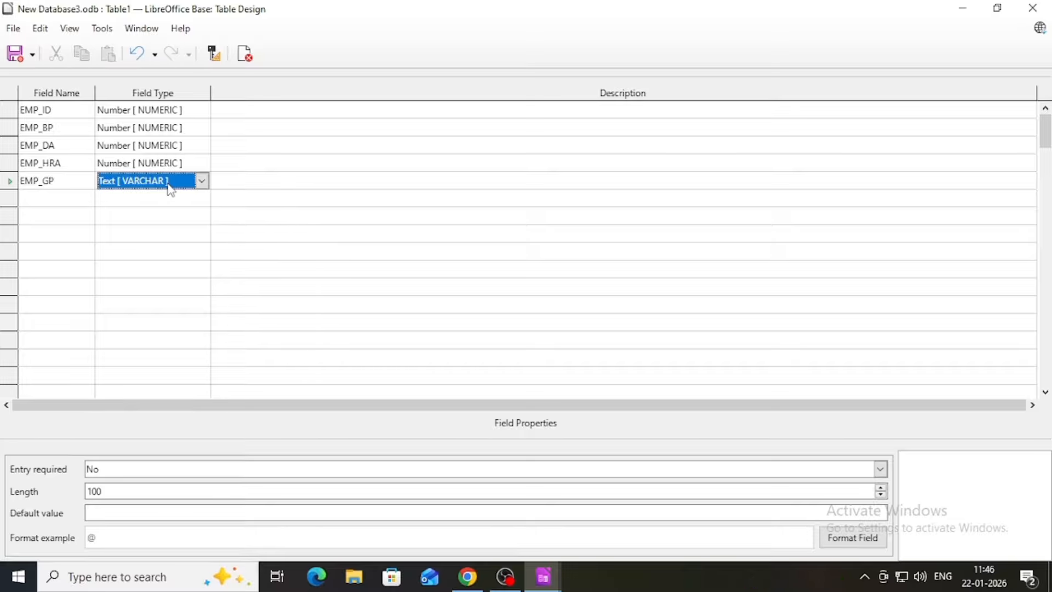
{"action": "key", "text": "n"}
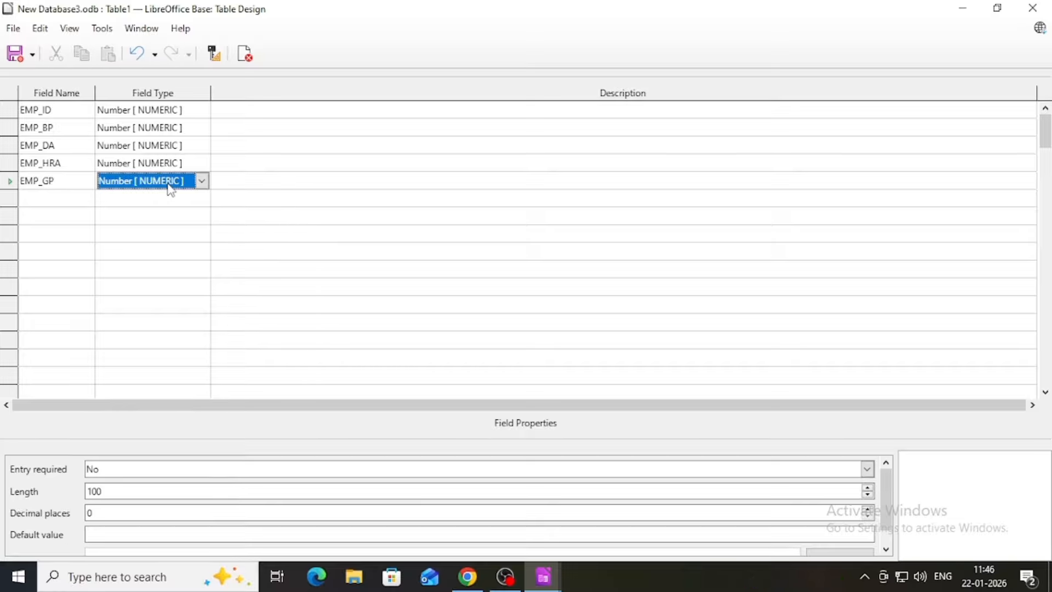
{"action": "left_click", "coordinate": [32, 55]}
{"action": "left_click", "coordinate": [44, 77]}
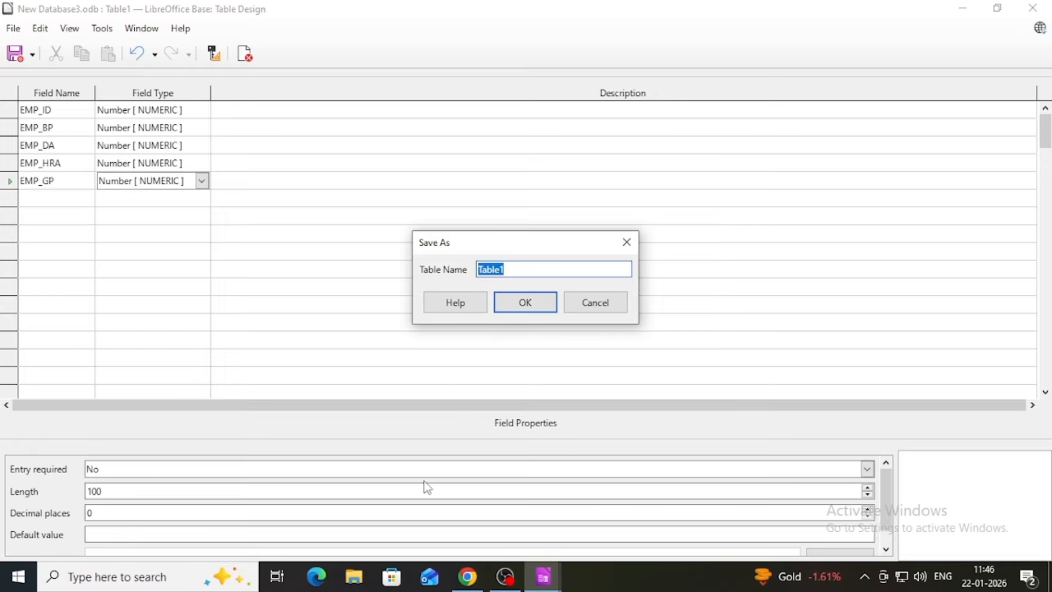
{"action": "left_click", "coordinate": [467, 576]}
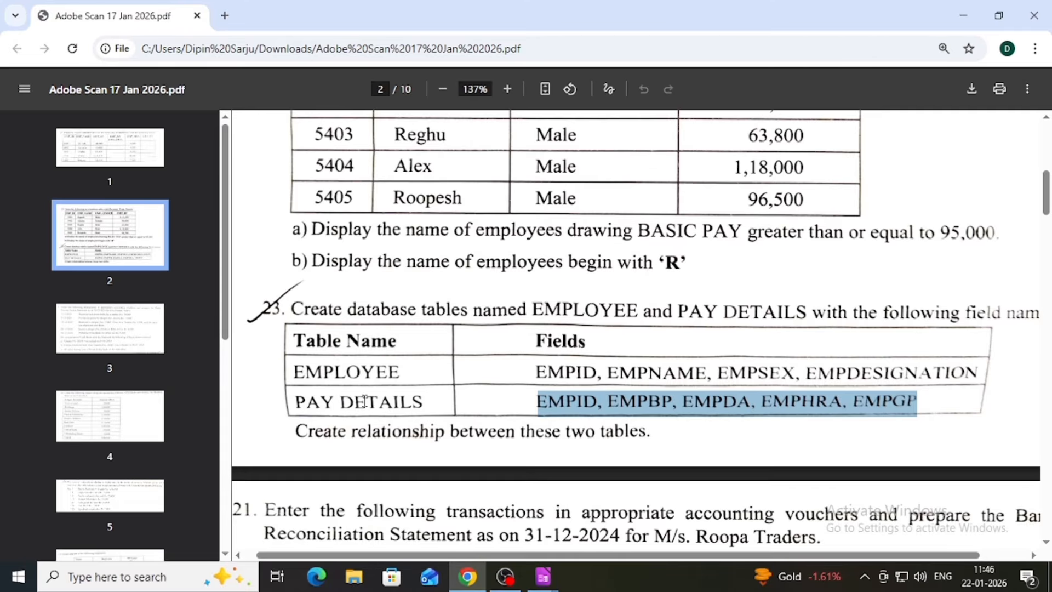
{"action": "left_click", "coordinate": [467, 577]}
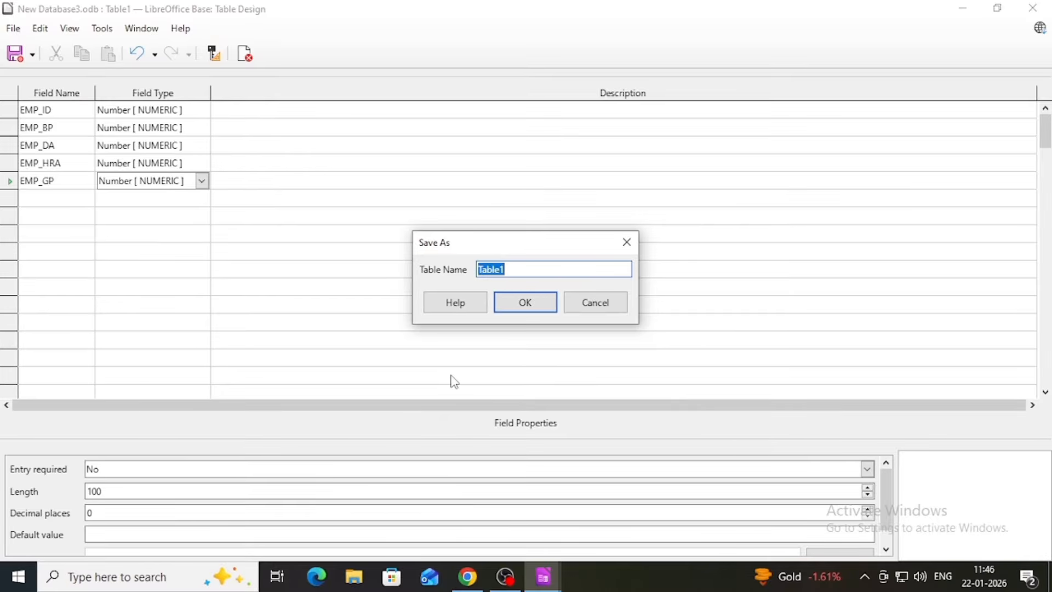
{"action": "left_click", "coordinate": [627, 242]}
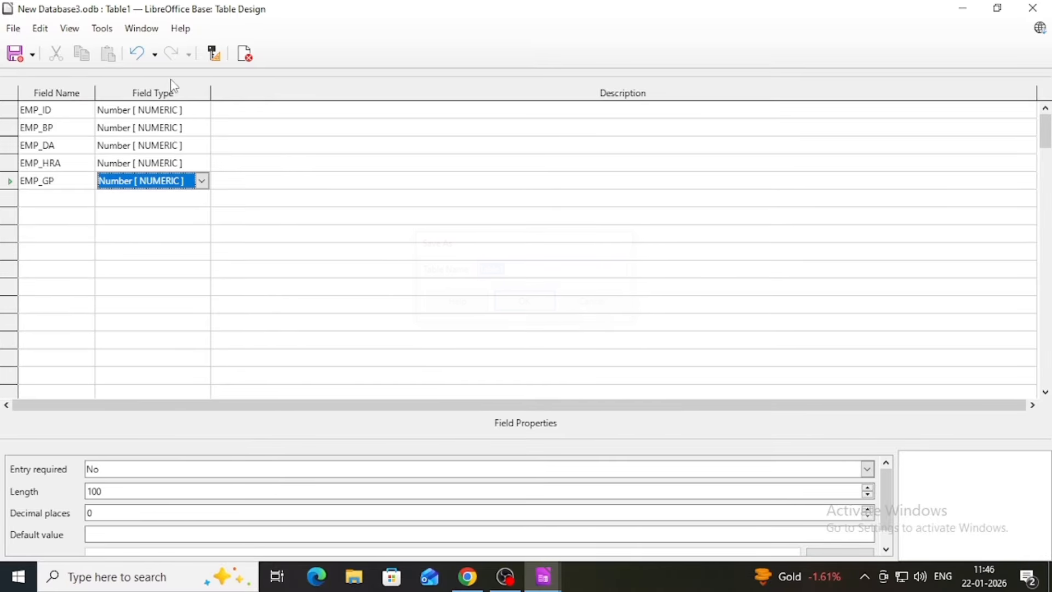
Make EMP_ID the primary key of the new pay table
{"action": "left_click", "coordinate": [10, 110]}
{"action": "right_click", "coordinate": [9, 110]}
{"action": "left_click", "coordinate": [44, 193]}
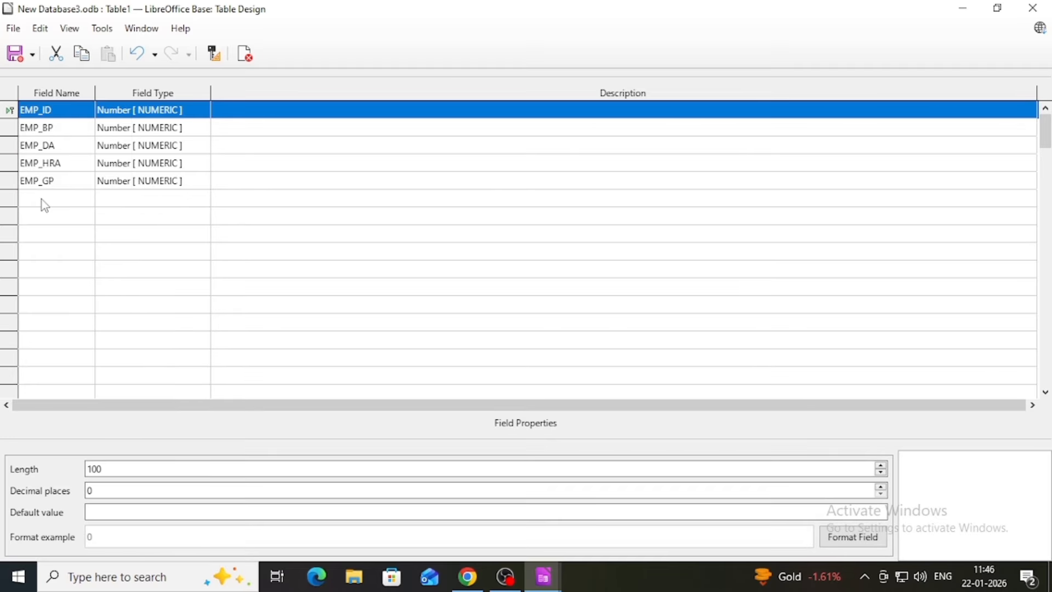
Save the table design under the name PAY DETAILS and close the design window
{"action": "left_click", "coordinate": [33, 54]}
{"action": "left_click", "coordinate": [86, 82]}
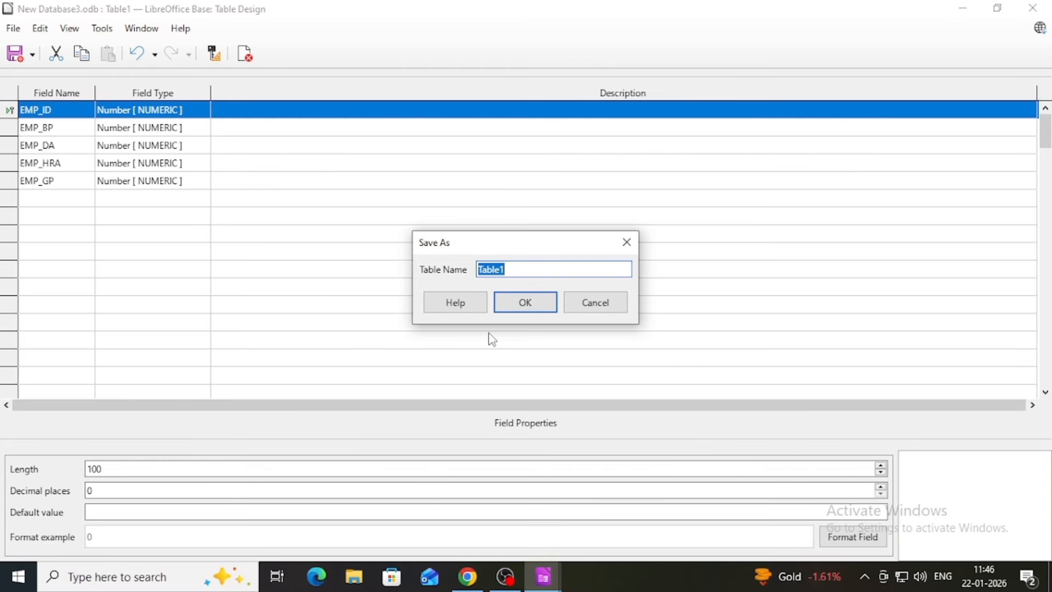
{"action": "key", "text": "BackSpace"}
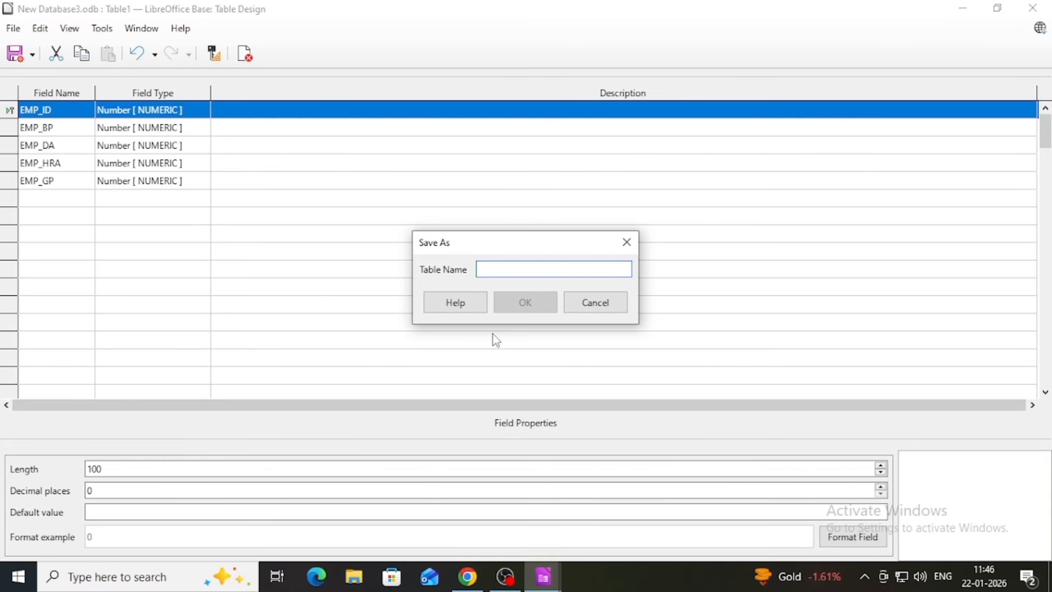
{"action": "type", "text": "PAY "}
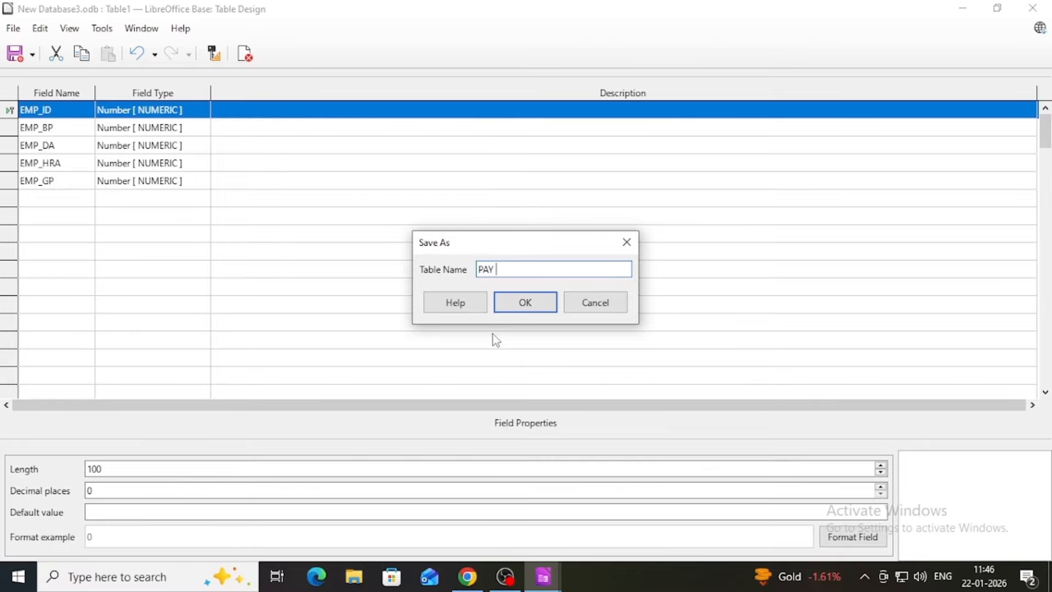
{"action": "type", "text": "DETAILS"}
{"action": "left_click", "coordinate": [525, 307]}
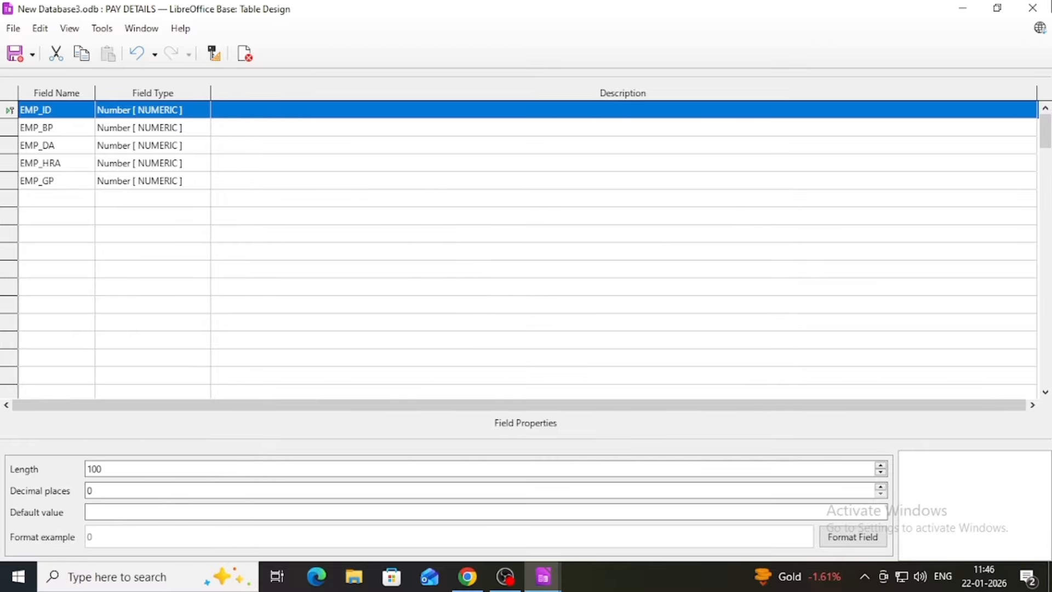
{"action": "left_click", "coordinate": [1031, 13]}
{"action": "left_click", "coordinate": [125, 381]}
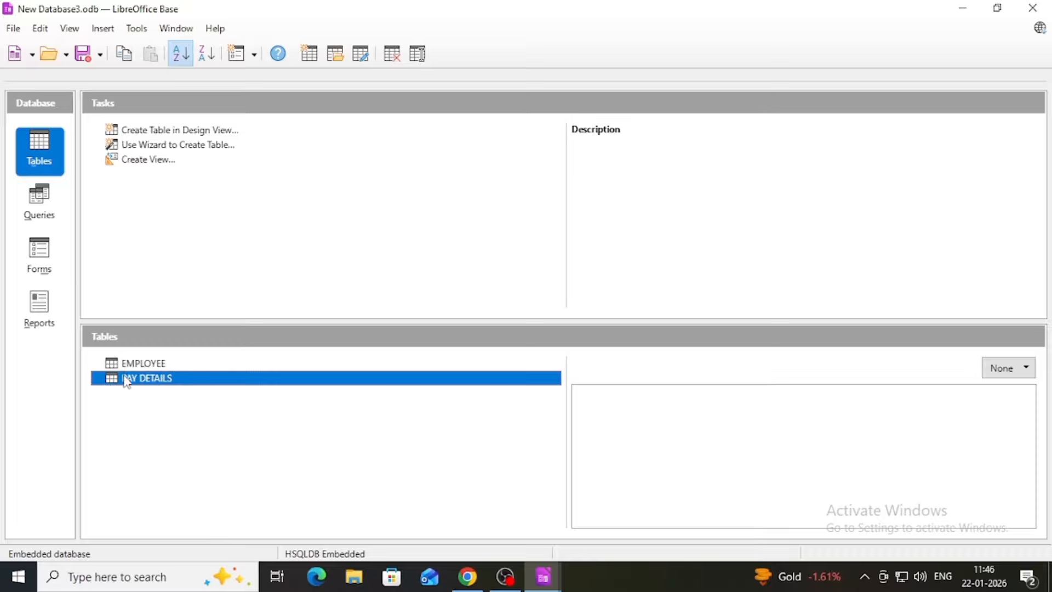
{"action": "left_click", "coordinate": [135, 365]}
{"action": "left_click", "coordinate": [134, 378]}
{"action": "left_click", "coordinate": [135, 365]}
{"action": "left_click", "coordinate": [134, 380]}
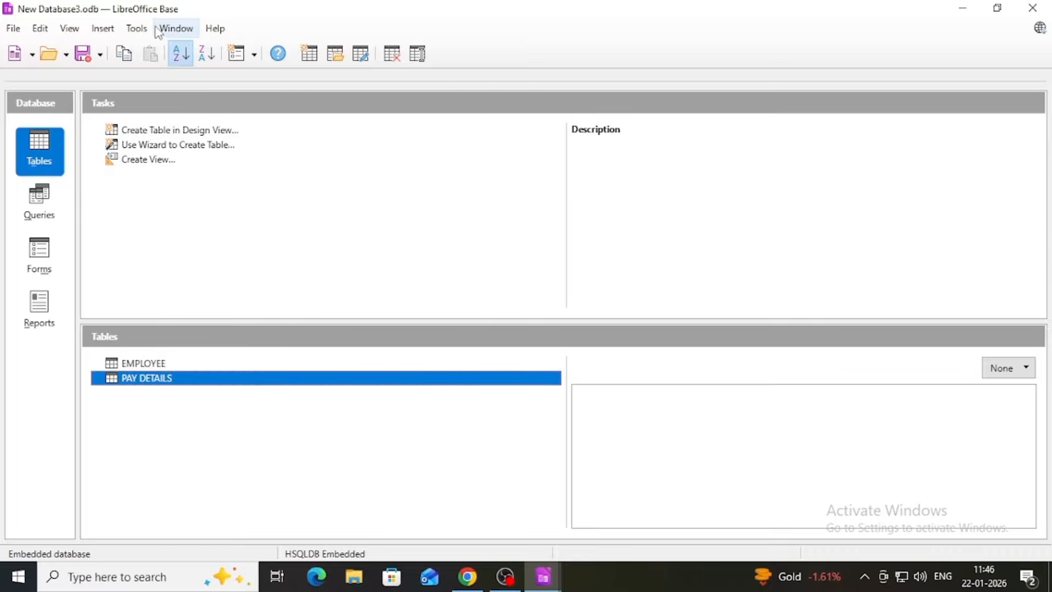
{"action": "left_click", "coordinate": [138, 32]}
{"action": "left_click", "coordinate": [122, 431]}
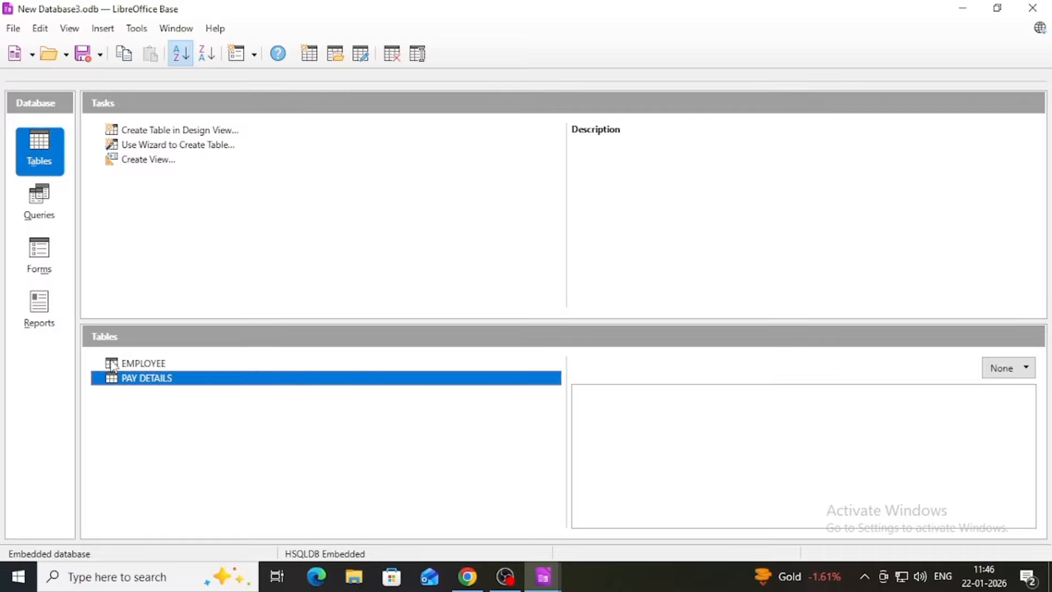
Open the database's relationship design and add the EMPLOYEE table to it
{"action": "left_click", "coordinate": [137, 28]}
{"action": "left_click", "coordinate": [160, 48]}
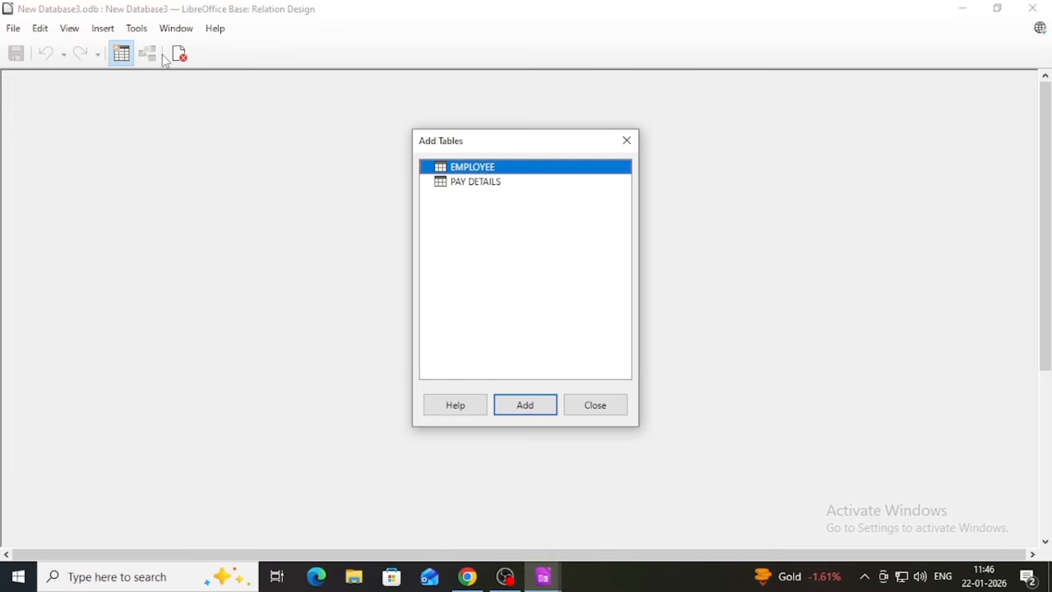
{"action": "left_click", "coordinate": [487, 181]}
{"action": "left_click", "coordinate": [489, 169]}
{"action": "left_click", "coordinate": [490, 183]}
{"action": "key", "text": "Up"}
{"action": "left_click", "coordinate": [525, 405]}
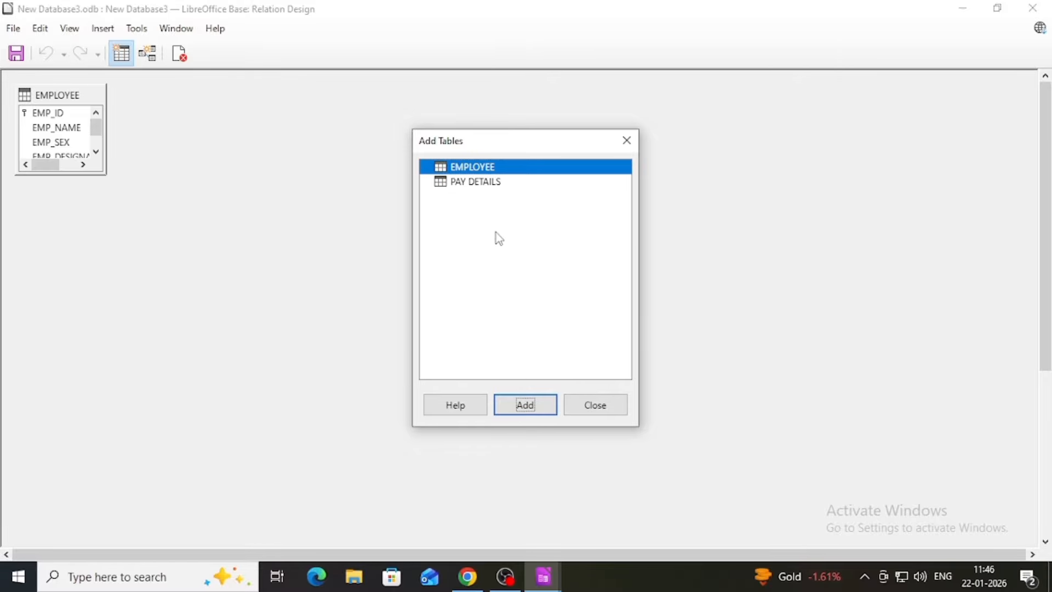